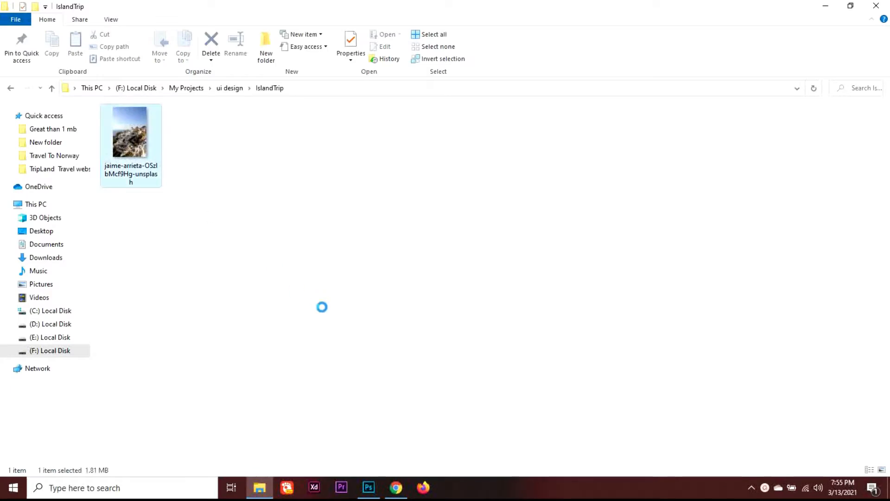
# Step: Place the selected photo from the IslandTrip folder into the open Photoshop document and scale it to 37.19% to fill the canvas width
pyautogui.click(369, 486)
pyautogui.moveTo(370, 417); pyautogui.dragTo(422, 350)
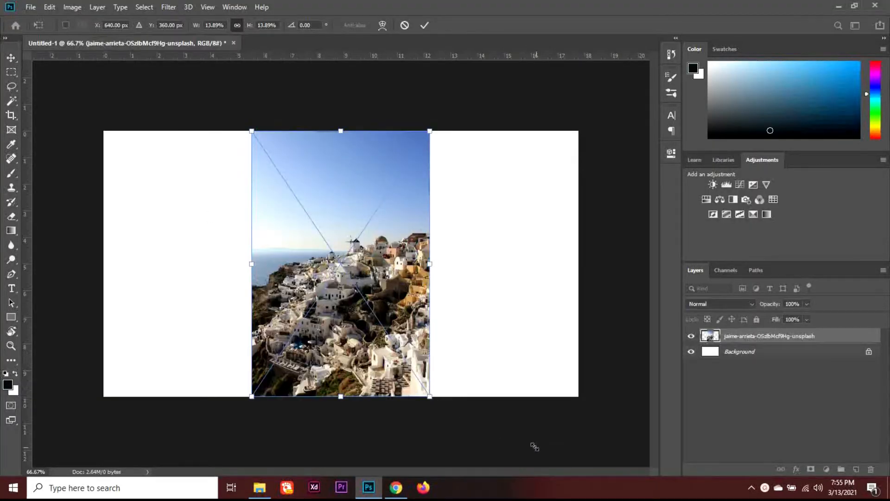
pyautogui.moveTo(534, 447); pyautogui.dragTo(748, 498)
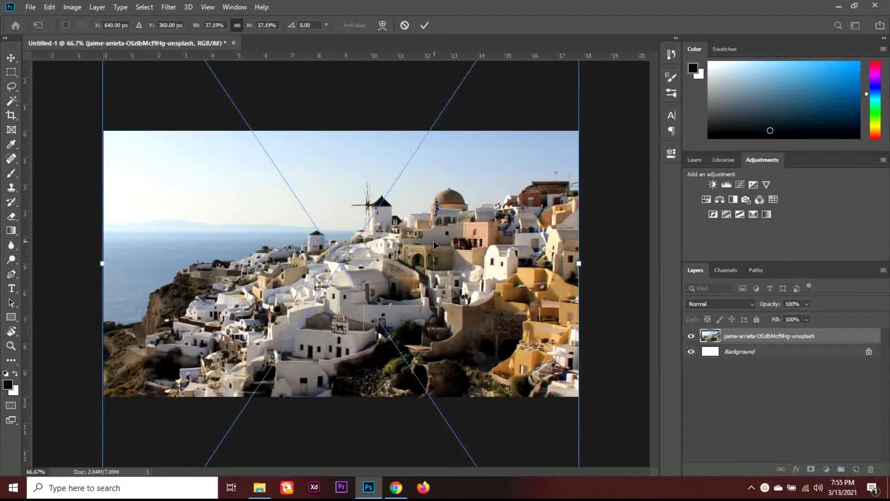
# Step: Shift the placed photo straight down to a Y position of 530 px and commit the placement
pyautogui.hotkey('shift', 'Down')
pyautogui.hotkey('shift', 'Down')
pyautogui.hotkey('shift', 'Down')
pyautogui.hotkey('shift', 'Down')
pyautogui.hotkey('shift', 'Down')
pyautogui.hotkey('shift', 'Down')
pyautogui.hotkey('shift', 'Down')
pyautogui.hotkey('shift', 'Down')
pyautogui.hotkey('shift', 'Down')
pyautogui.hotkey('shift', 'Down')
pyautogui.hotkey('shift', 'Down')
pyautogui.hotkey('shift', 'Down')
pyautogui.hotkey('shift', 'Down')
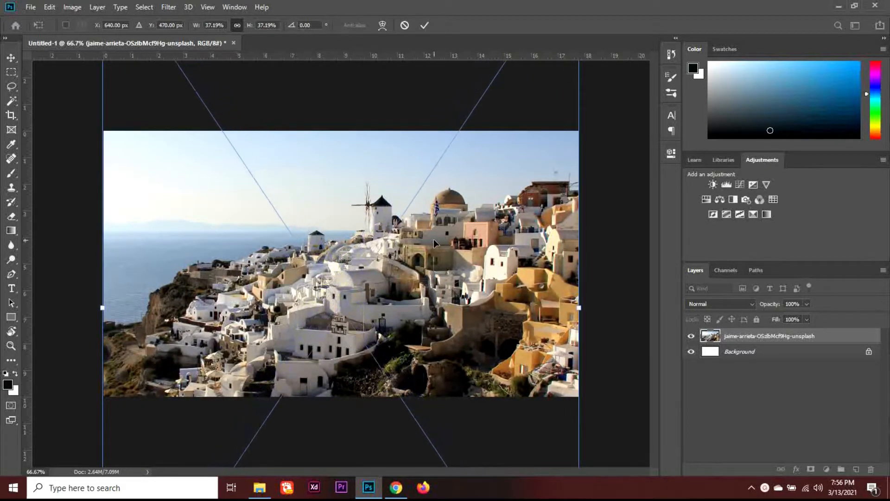
pyautogui.hotkey('shift', 'Down')
pyautogui.hotkey('shift', 'Down')
pyautogui.hotkey('shift', 'Down')
pyautogui.hotkey('shift', 'Down')
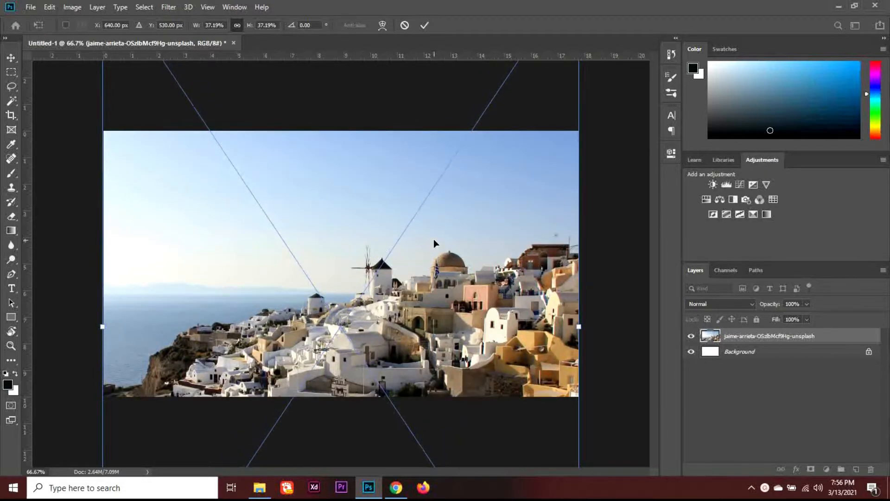
pyautogui.press('Return')
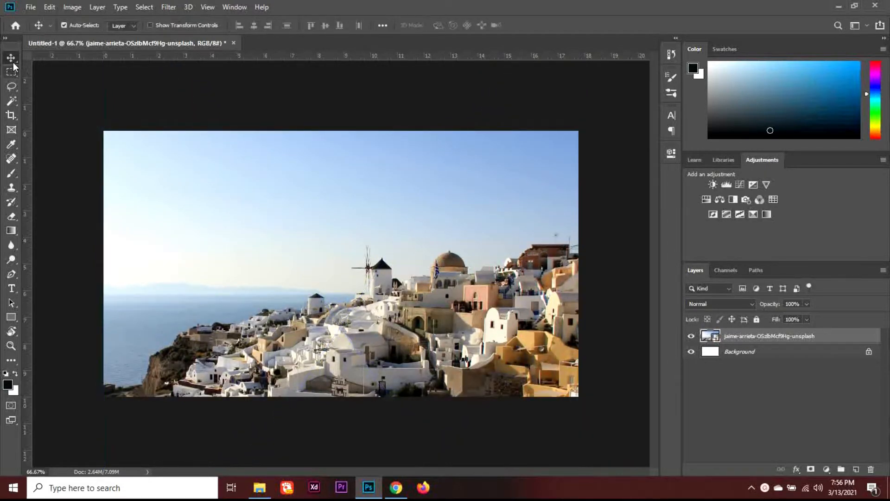
# Step: Draw a rectangle about 1301 by 749 px covering the whole canvas and fill it with black
pyautogui.click(11, 317)
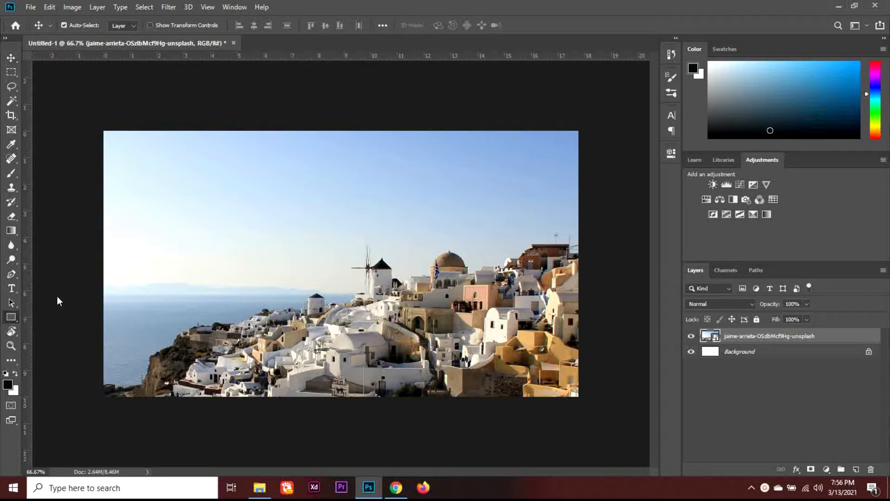
pyautogui.moveTo(100, 126); pyautogui.dragTo(583, 402)
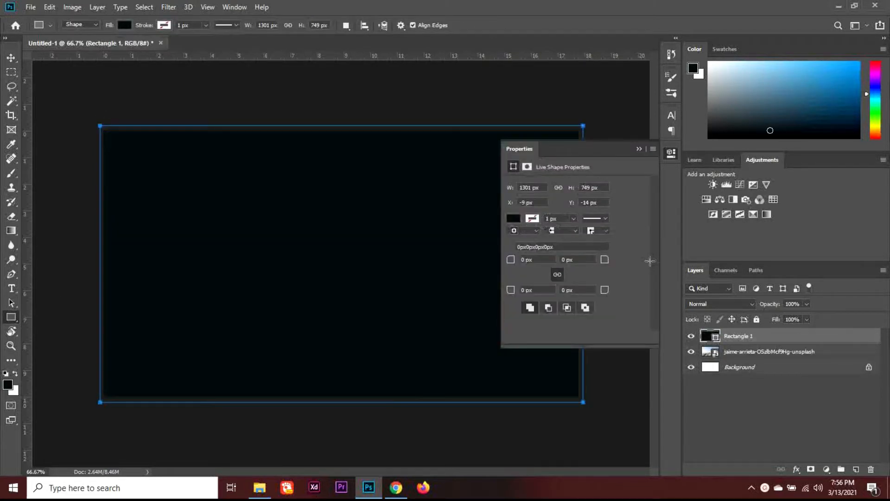
pyautogui.click(514, 218)
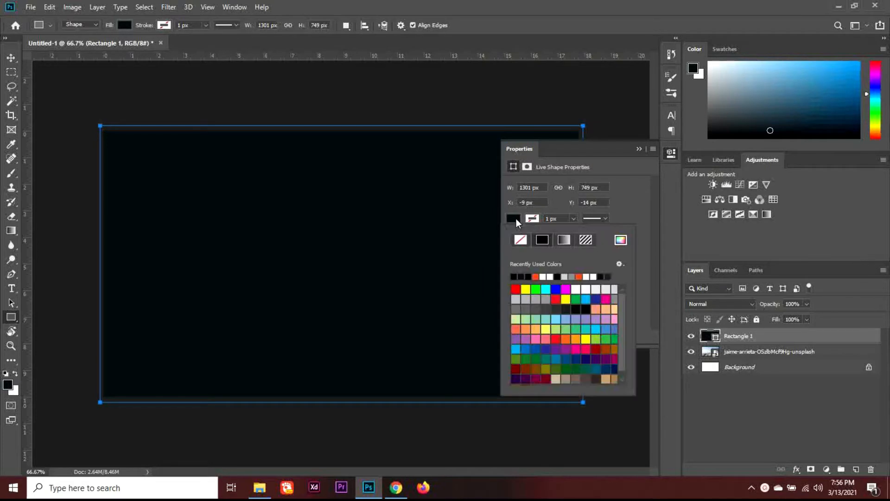
pyautogui.click(514, 278)
pyautogui.click(639, 149)
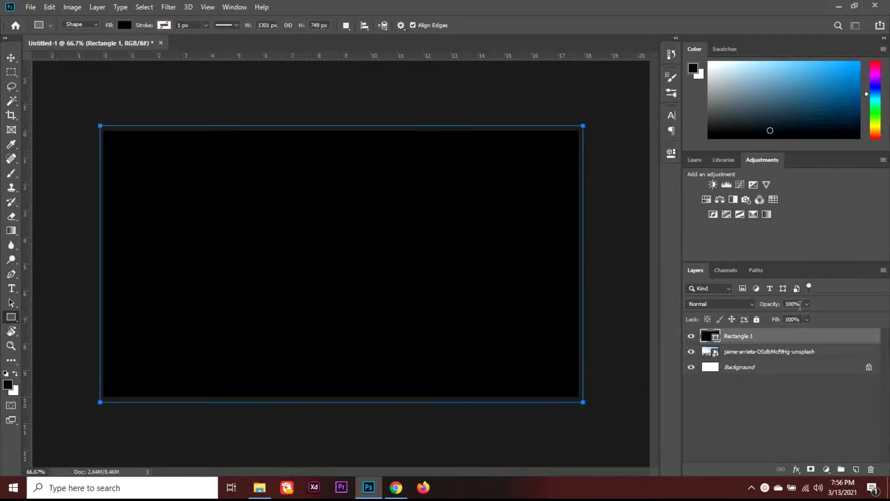
# Step: Set the black rectangle's opacity to 30% and add a new empty layer above it
pyautogui.click(770, 305)
pyautogui.write('30')
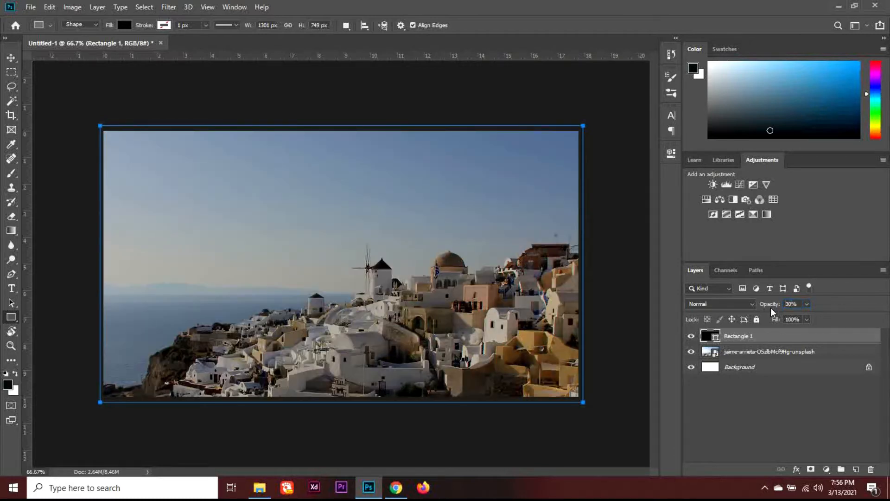
pyautogui.click(10, 58)
pyautogui.click(856, 470)
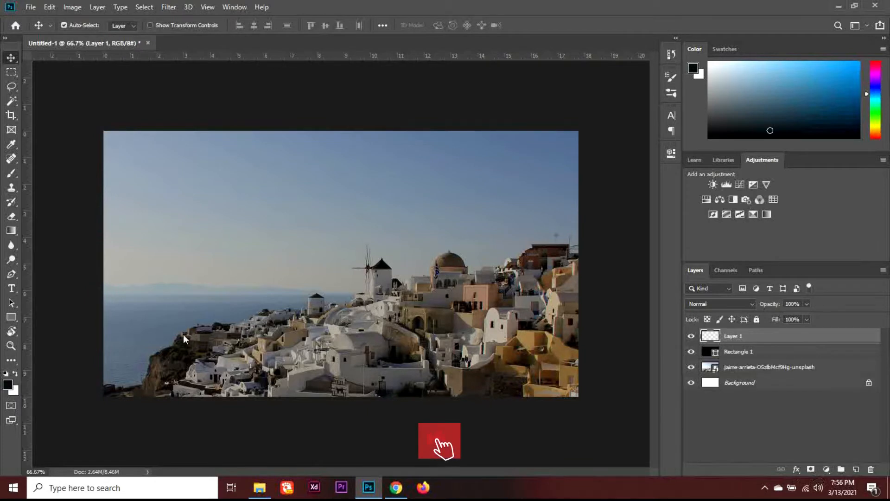
# Step: Add the text "IslandTrip" in white Open Sans Regular on the sky area of the photo
pyautogui.press('t')
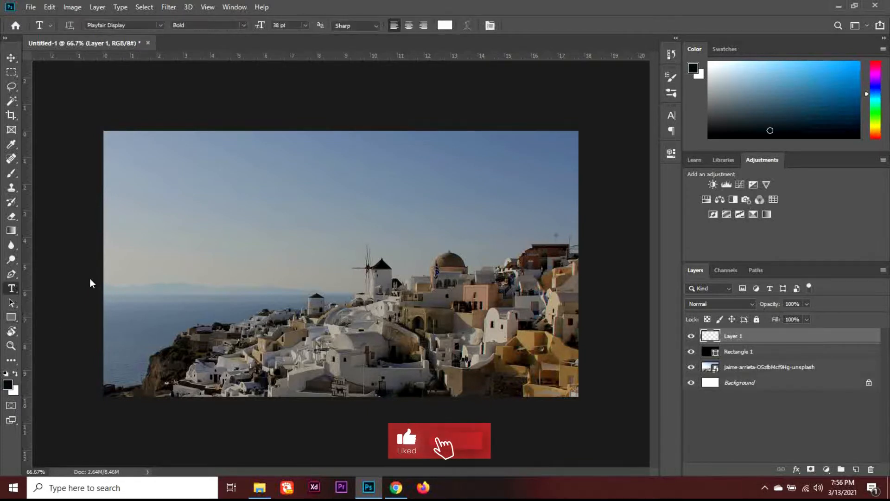
pyautogui.click(205, 170)
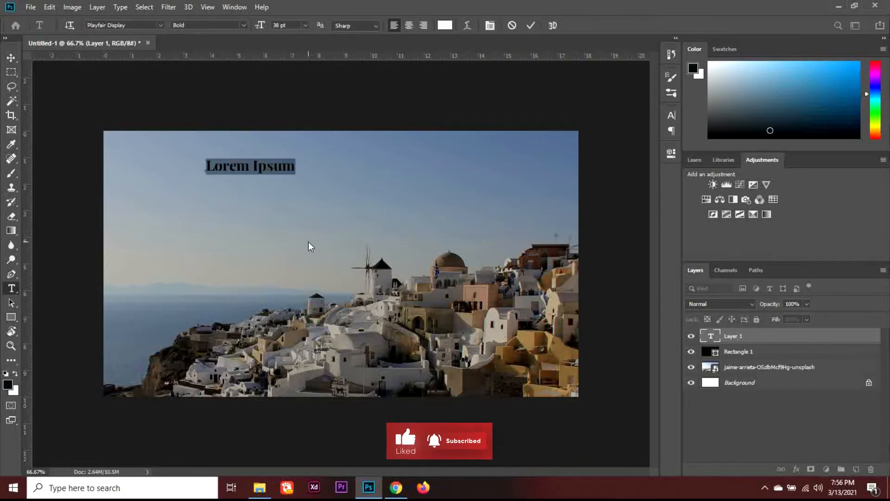
pyautogui.click(131, 25)
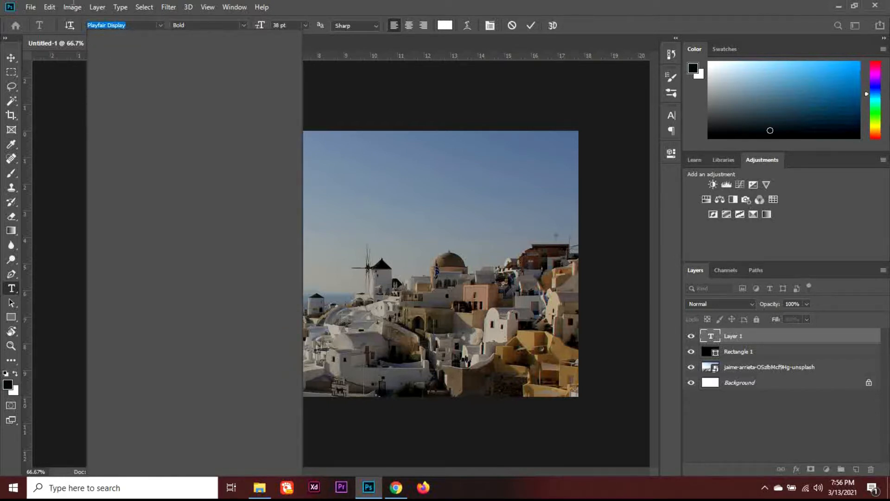
pyautogui.write('open')
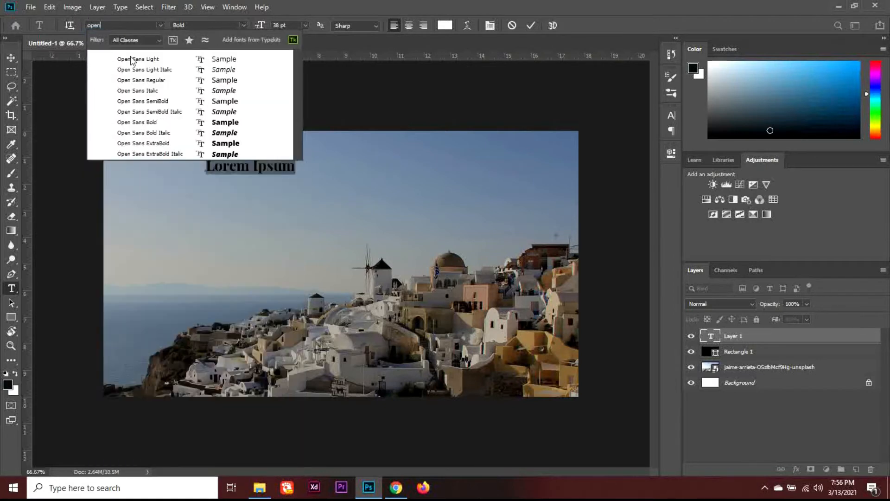
pyautogui.click(156, 81)
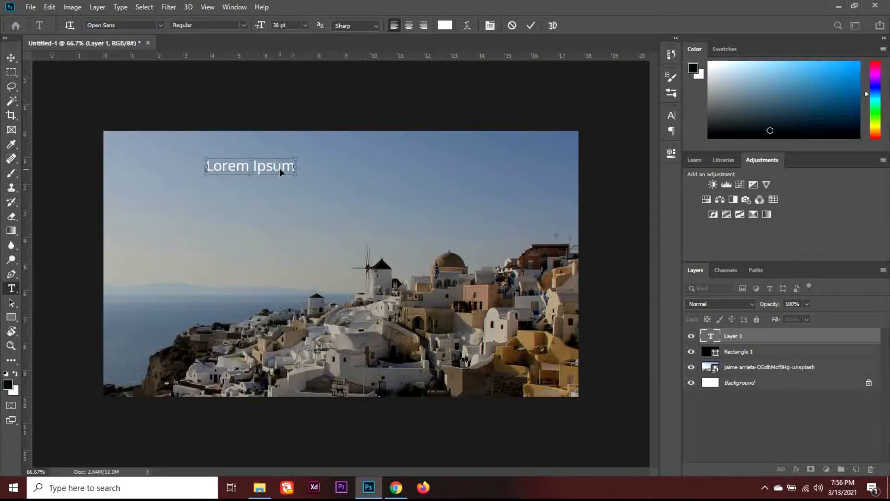
pyautogui.press('BackSpace')
pyautogui.write('Is')
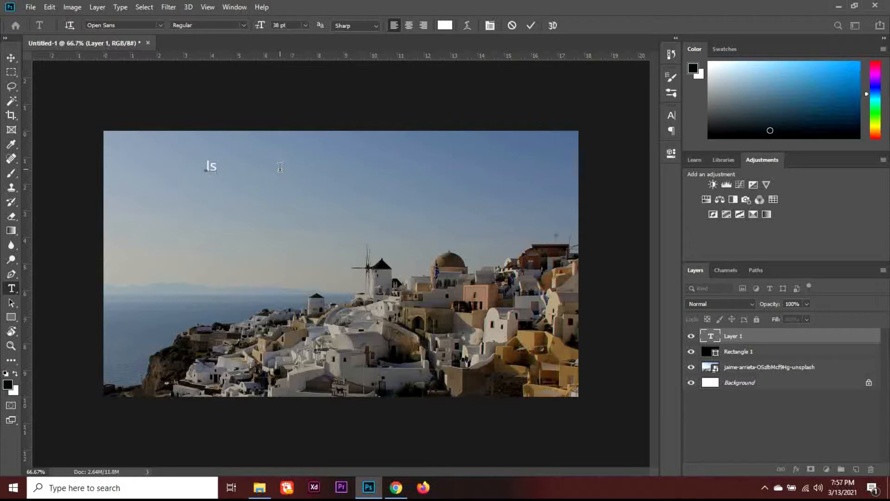
pyautogui.write('lan')
# Step: Set the IslandTrip text to 31 pt SemiBold and move it into the upper-left corner of the photo
pyautogui.hotkey('ctrl', 'a')
pyautogui.click(280, 25)
pyautogui.press('Down')
pyautogui.press('Down')
pyautogui.press('Down')
pyautogui.press('Down')
pyautogui.press('Down')
pyautogui.press('Down')
pyautogui.press('Down')
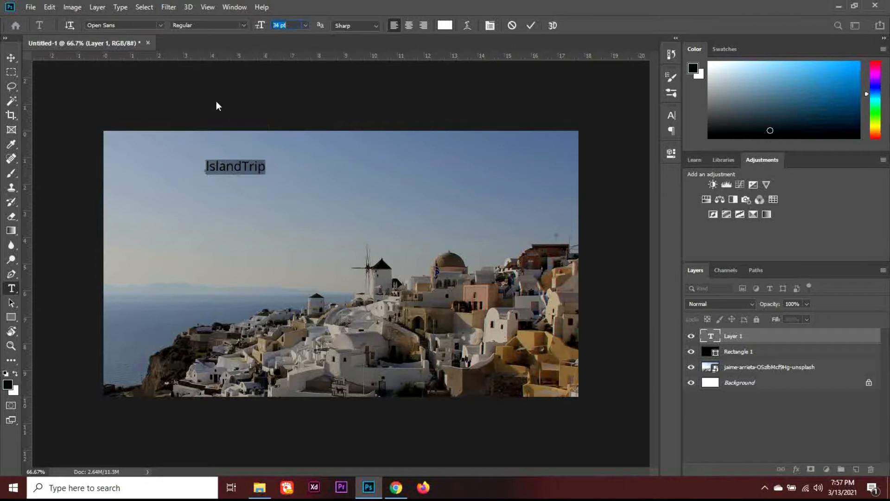
pyautogui.click(209, 25)
pyautogui.press('Down')
pyautogui.press('Down')
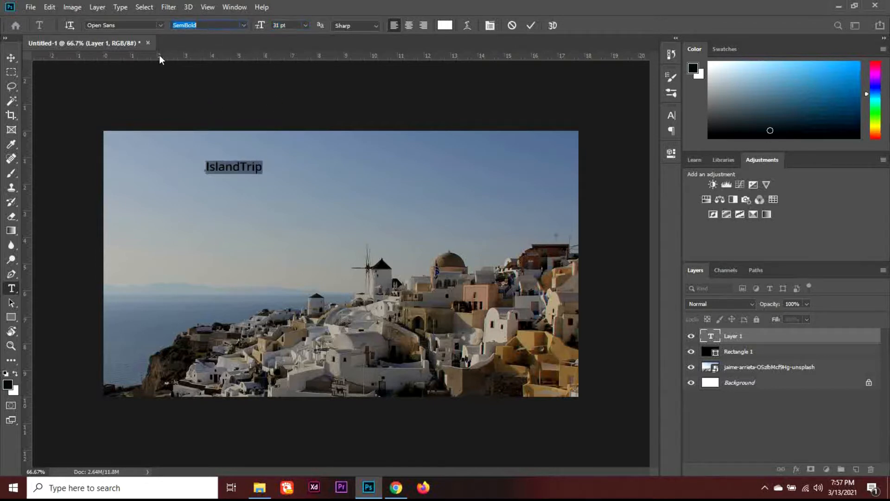
pyautogui.click(10, 56)
pyautogui.moveTo(239, 169); pyautogui.dragTo(155, 152)
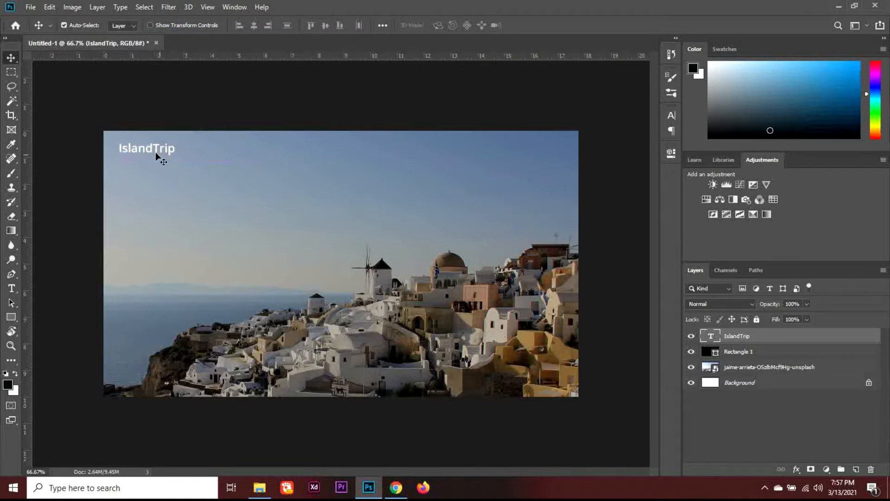
# Step: Duplicate the IslandTrip text and shift the copy horizontally to just right of the canvas centre
pyautogui.hotkey('ctrl', 'j')
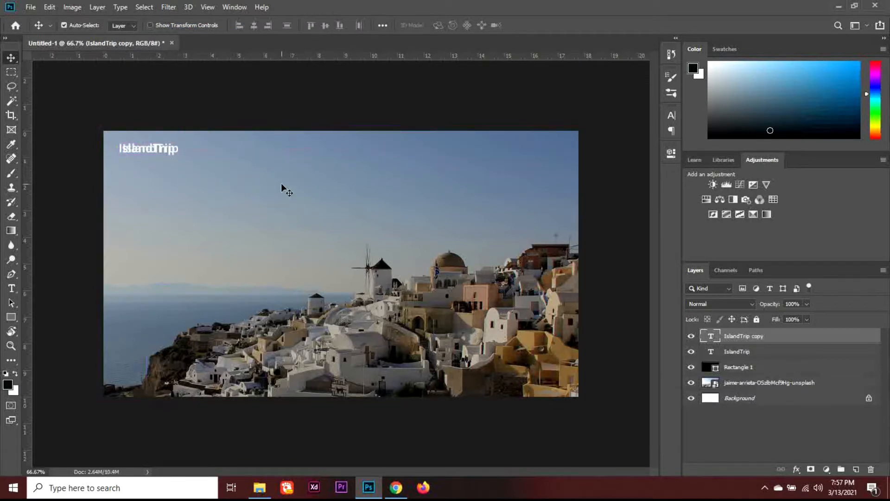
pyautogui.hotkey('shift', 'Right')
pyautogui.hotkey('shift', 'Right')
pyautogui.hotkey('shift', 'Right')
pyautogui.hotkey('shift', 'Right')
pyautogui.hotkey('shift', 'Right')
pyautogui.hotkey('shift', 'Right')
pyautogui.hotkey('shift', 'Right')
pyautogui.hotkey('shift', 'Right')
pyautogui.hotkey('shift', 'Right')
pyautogui.hotkey('shift', 'Right')
pyautogui.hotkey('shift', 'Right')
pyautogui.hotkey('shift', 'Right')
pyautogui.hotkey('shift', 'Right')
pyautogui.hotkey('shift', 'Right')
pyautogui.hotkey('shift', 'Right')
pyautogui.hotkey('shift', 'Right')
pyautogui.hotkey('shift', 'Right')
pyautogui.hotkey('shift', 'Right')
pyautogui.hotkey('shift', 'Right')
pyautogui.hotkey('shift', 'Right')
pyautogui.hotkey('shift', 'Right')
pyautogui.hotkey('shift', 'Right')
pyautogui.hotkey('shift', 'Right')
pyautogui.hotkey('shift', 'Right')
pyautogui.hotkey('shift', 'Right')
pyautogui.hotkey('shift', 'Right')
pyautogui.hotkey('shift', 'Right')
pyautogui.hotkey('shift', 'Right')
pyautogui.hotkey('shift', 'Right')
pyautogui.hotkey('shift', 'Right')
pyautogui.hotkey('shift', 'Right')
pyautogui.hotkey('shift', 'Right')
pyautogui.hotkey('shift', 'Right')
pyautogui.hotkey('shift', 'Right')
pyautogui.hotkey('shift', 'Right')
pyautogui.hotkey('shift', 'Right')
pyautogui.hotkey('shift', 'Right')
pyautogui.hotkey('shift', 'Right')
pyautogui.hotkey('shift', 'Right')
pyautogui.hotkey('shift', 'Right')
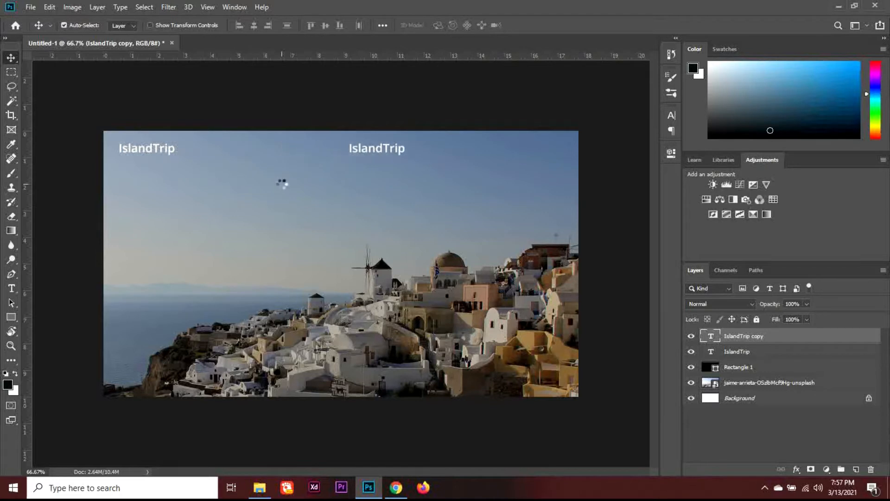
# Step: Replace the wording of the copied IslandTrip text with "Flights"
pyautogui.press('t')
pyautogui.click(413, 149)
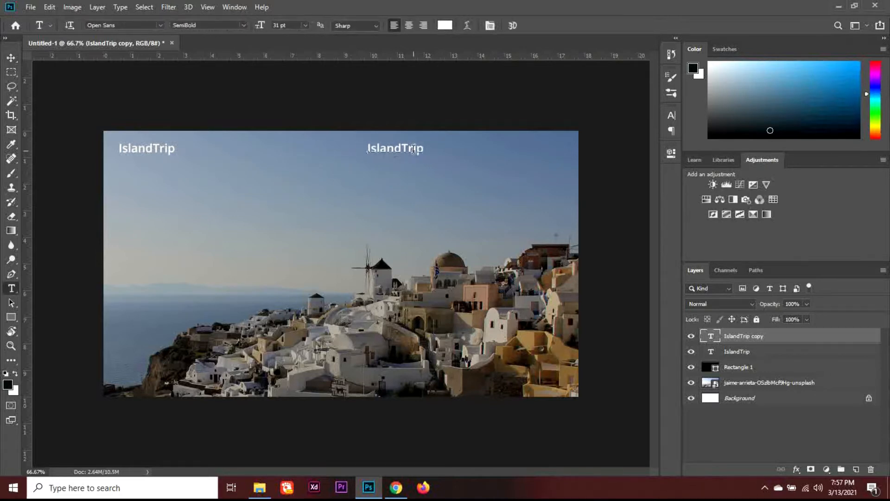
pyautogui.hotkey('ctrl', 'a')
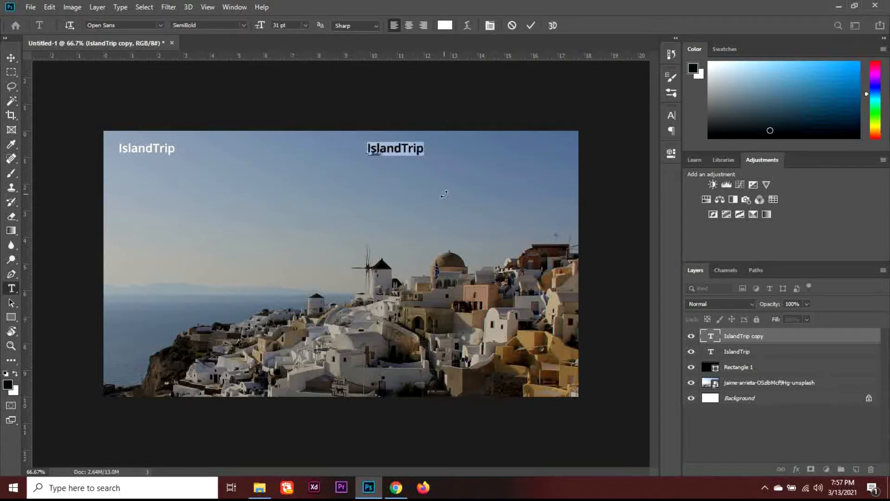
pyautogui.write('Flights')
# Step: Set the Flights text to the Regular style at 19 pt
pyautogui.hotkey('ctrl', 'a')
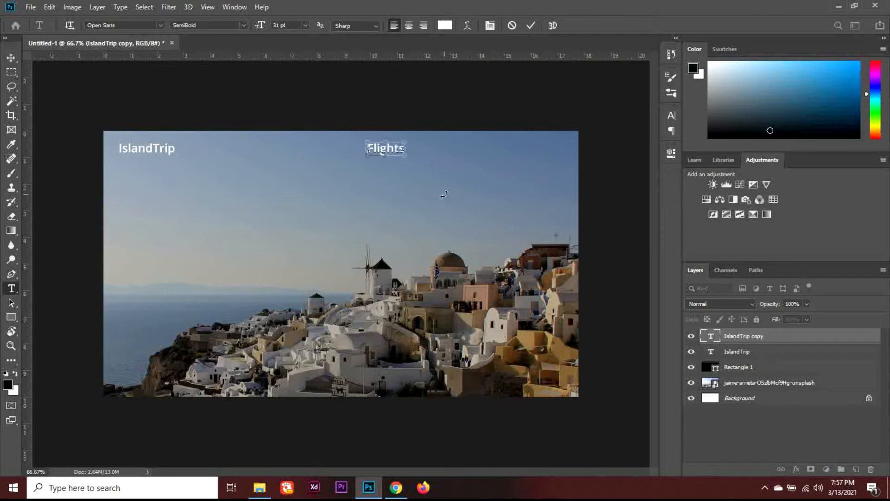
pyautogui.click(216, 26)
pyautogui.press('Up')
pyautogui.press('Up')
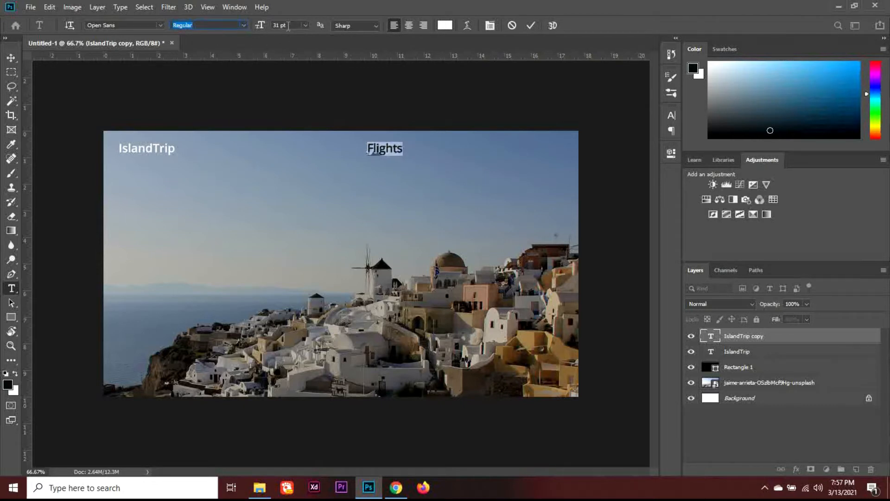
pyautogui.click(288, 25)
pyautogui.write('19')
pyautogui.press('Return')
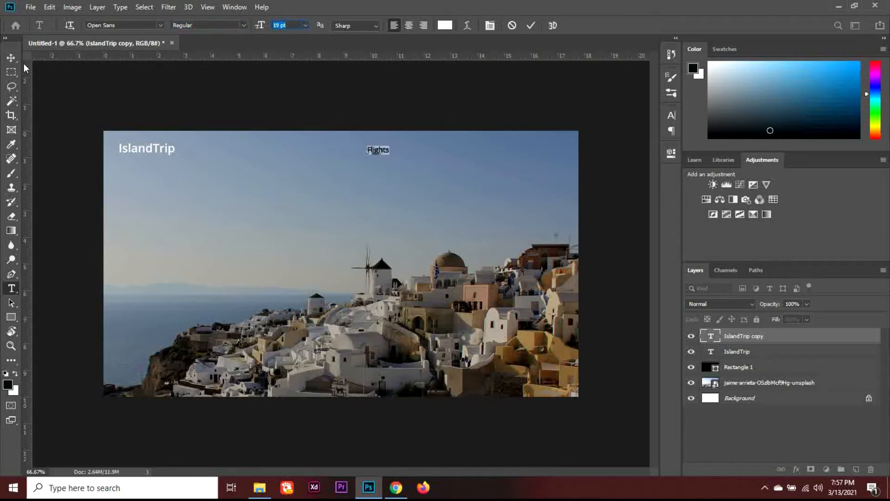
# Step: Duplicate the Flights label and move the copy horizontally to its right as a second navigation item
pyautogui.click(13, 58)
pyautogui.moveTo(381, 153); pyautogui.dragTo(385, 153)
pyautogui.hotkey('ctrl', 'j')
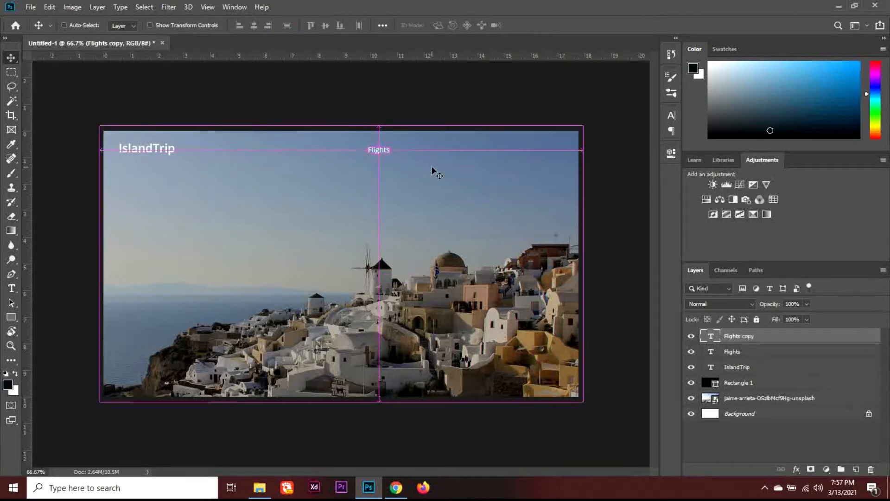
pyautogui.hotkey('shift', 'Right')
pyautogui.hotkey('shift', 'Right')
pyautogui.hotkey('shift', 'Right')
pyautogui.hotkey('shift', 'Right')
pyautogui.hotkey('shift', 'Right')
pyautogui.hotkey('shift', 'Right')
pyautogui.hotkey('shift', 'Right')
pyautogui.hotkey('shift', 'Right')
pyautogui.hotkey('shift', 'Right')
pyautogui.hotkey('shift', 'Right')
pyautogui.hotkey('shift', 'Right')
pyautogui.hotkey('shift', 'Right')
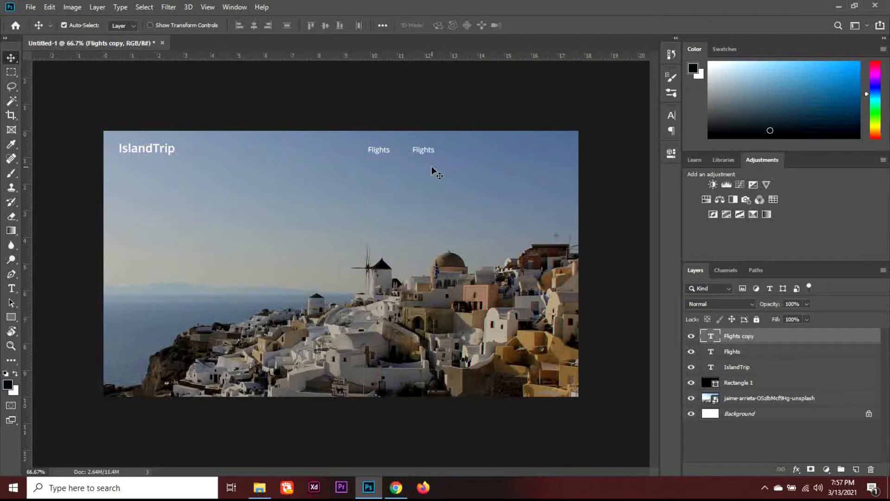
# Step: Change the copied Flights label to read "Hotels"
pyautogui.press('t')
pyautogui.press('Return')
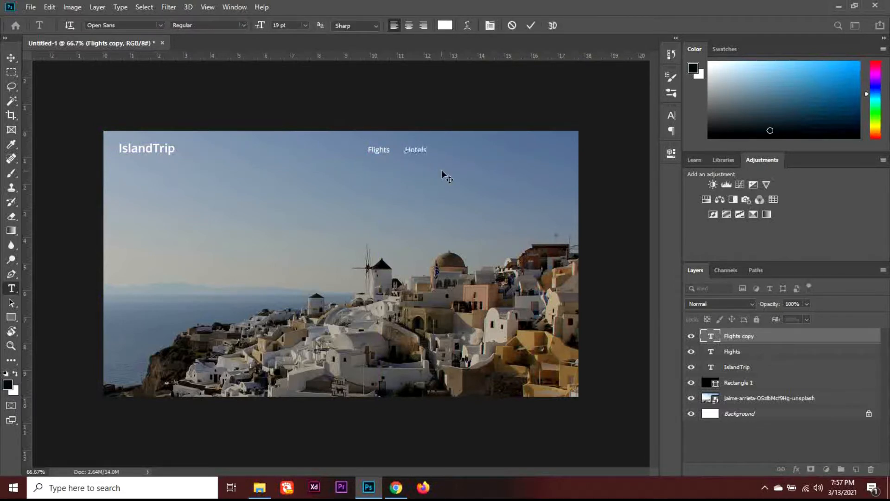
pyautogui.click(11, 57)
# Step: Duplicate the Hotels label and move the copy horizontally to its right as a third navigation item
pyautogui.hotkey('ctrl', 'j')
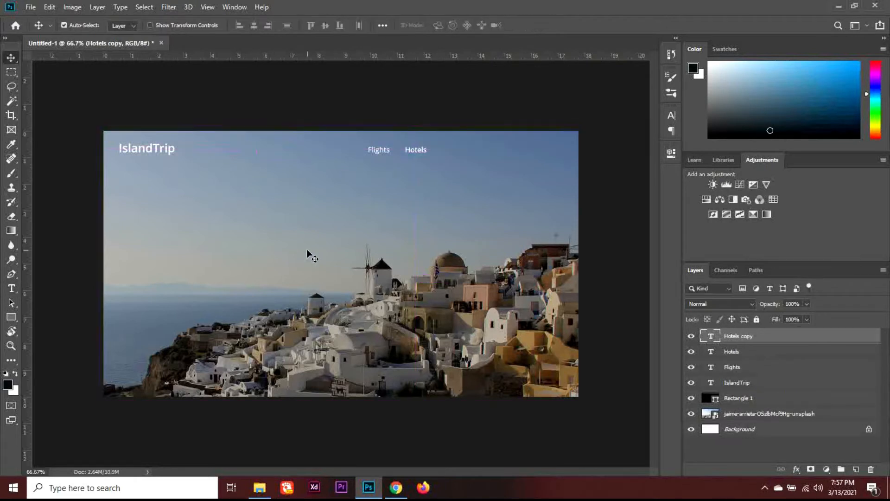
pyautogui.hotkey('shift', 'Right')
pyautogui.hotkey('shift', 'Right')
pyautogui.hotkey('shift', 'Right')
pyautogui.hotkey('shift', 'Right')
pyautogui.hotkey('shift', 'Right')
pyautogui.hotkey('shift', 'Right')
pyautogui.hotkey('shift', 'Right')
pyautogui.hotkey('shift', 'Right')
pyautogui.hotkey('shift', 'Right')
pyautogui.hotkey('shift', 'Right')
pyautogui.hotkey('shift', 'Right')
# Step: Change the copied Hotels label to read "Destinations"
pyautogui.press('t')
pyautogui.press('Return')
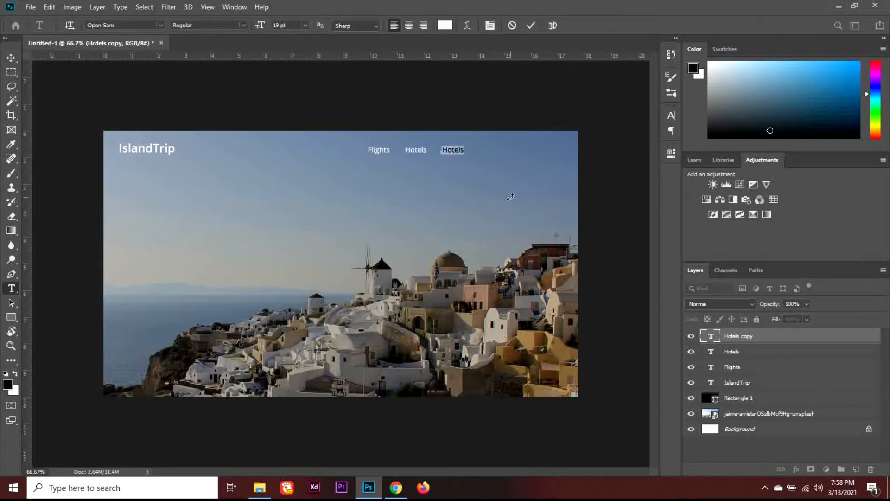
pyautogui.write('Destinations')
pyautogui.click(11, 58)
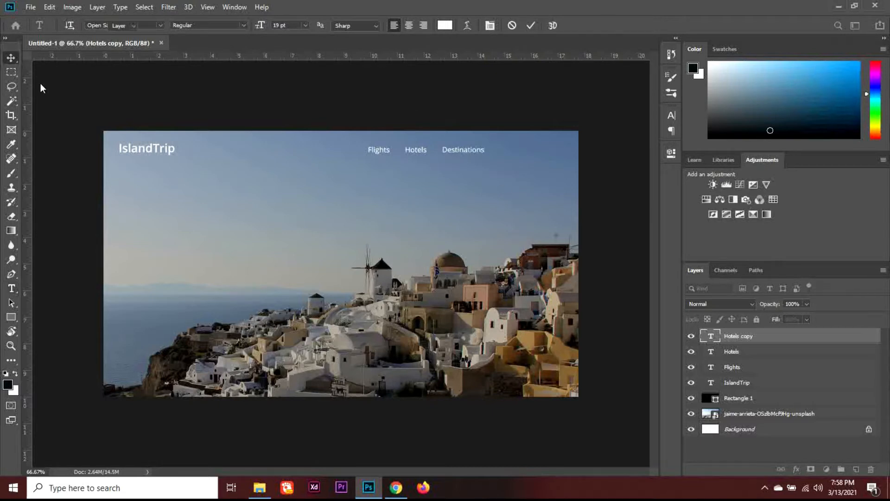
# Step: Duplicate the Destinations label and move the copy horizontally to its right as a fourth navigation item
pyautogui.hotkey('ctrl', 'j')
pyautogui.hotkey('shift', 'Right')
pyautogui.hotkey('shift', 'Right')
pyautogui.hotkey('shift', 'Right')
pyautogui.hotkey('shift', 'Right')
pyautogui.hotkey('shift', 'Right')
pyautogui.hotkey('shift', 'Right')
pyautogui.hotkey('shift', 'Right')
pyautogui.hotkey('shift', 'Right')
pyautogui.hotkey('shift', 'Right')
pyautogui.hotkey('shift', 'Right')
pyautogui.hotkey('shift', 'Right')
pyautogui.hotkey('shift', 'Right')
pyautogui.hotkey('shift', 'Right')
pyautogui.hotkey('shift', 'Right')
pyautogui.hotkey('shift', 'Right')
pyautogui.hotkey('shift', 'Right')
pyautogui.hotkey('shift', 'Right')
pyautogui.hotkey('shift', 'Right')
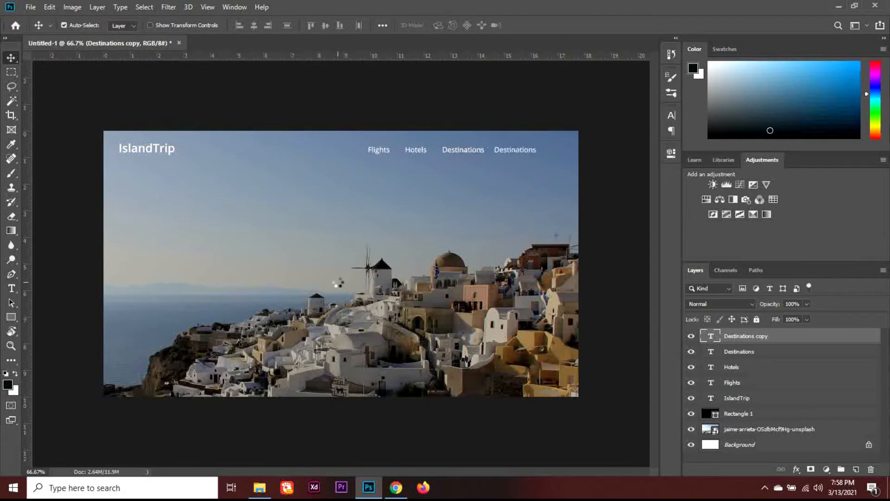
pyautogui.press('t')
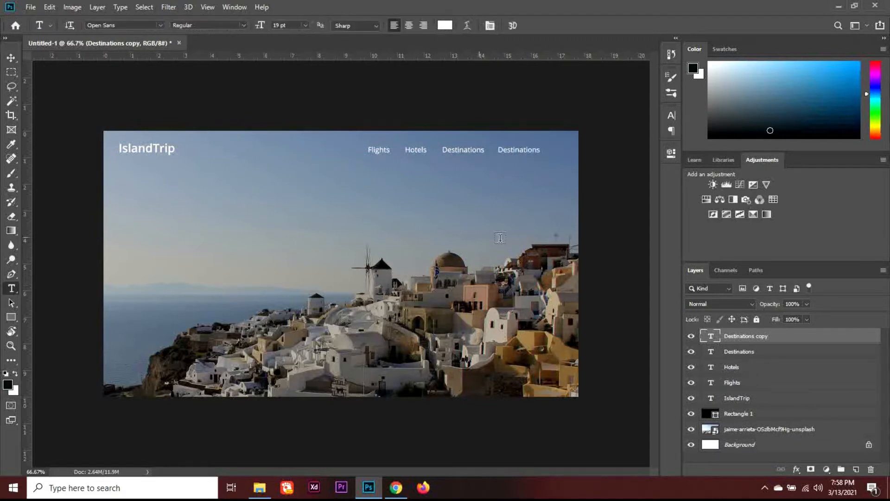
# Step: Change the copied Destinations label to read "Contact"
pyautogui.doubleClick(535, 149)
pyautogui.write('Co')
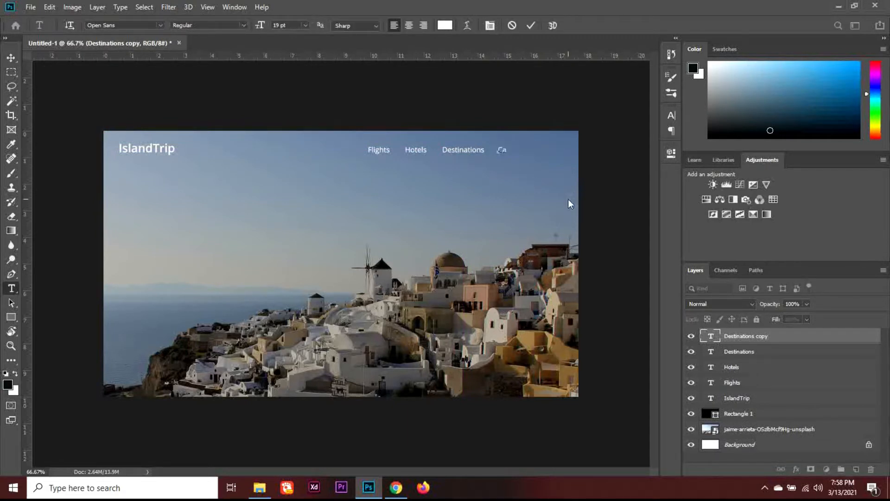
pyautogui.write('ntact')
pyautogui.press('BackSpace')
pyautogui.press('BackSpace')
pyautogui.press('BackSpace')
pyautogui.write('ntact')
pyautogui.click(11, 58)
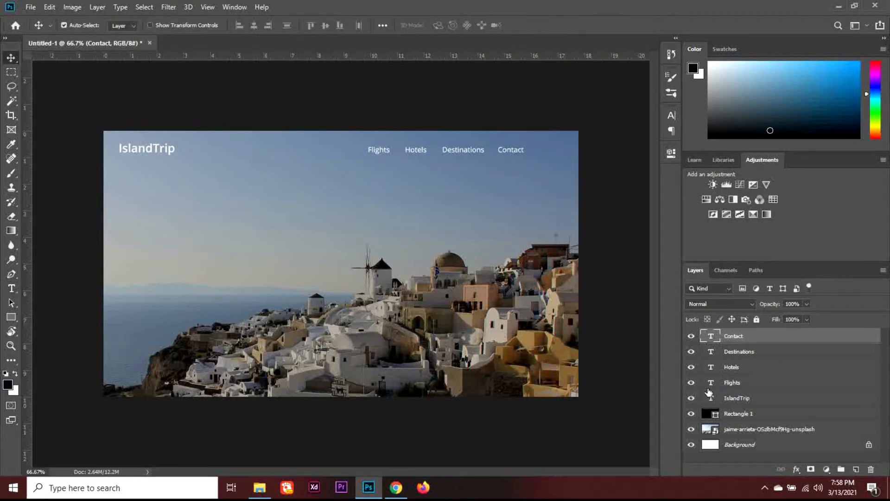
# Step: Shift the IslandTrip logo and all four navigation labels together horizontally to the right until Contact nears the canvas edge
pyautogui.keyDown('shift'); pyautogui.click(736, 397); pyautogui.keyUp('shift')
pyautogui.hotkey('shift', 'Right')
pyautogui.hotkey('shift', 'Right')
pyautogui.hotkey('shift', 'Right')
pyautogui.hotkey('shift', 'Right')
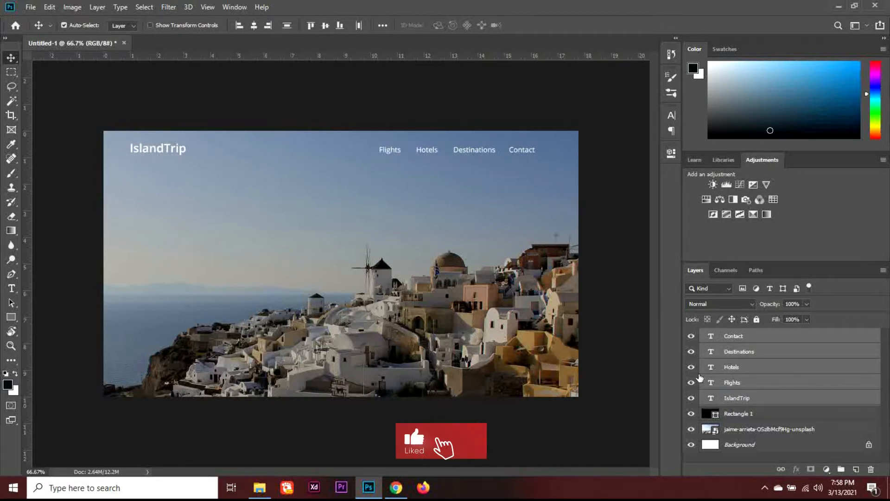
pyautogui.hotkey('shift', 'Right')
pyautogui.hotkey('shift', 'Right')
pyautogui.hotkey('shift', 'Right')
pyautogui.hotkey('shift', 'Right')
pyautogui.hotkey('shift', 'Right')
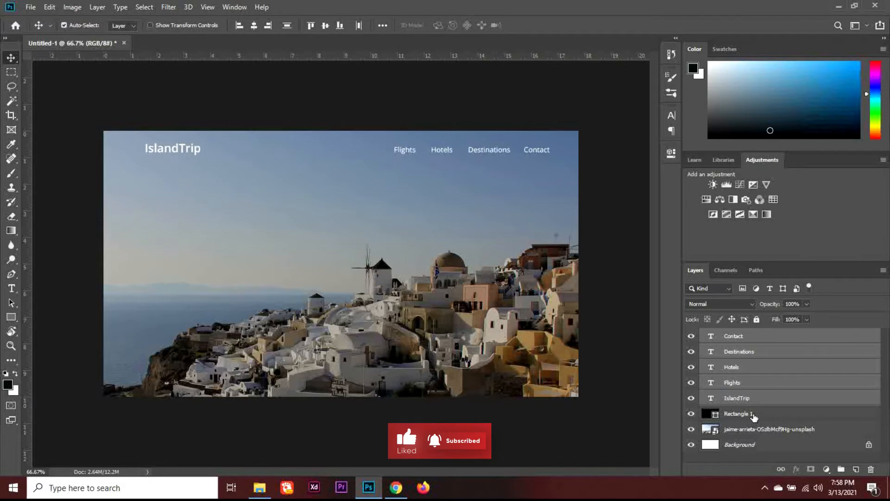
# Step: Move only the IslandTrip logo text back left toward the canvas edge
pyautogui.click(759, 401)
pyautogui.hotkey('shift', 'Left')
pyautogui.hotkey('shift', 'Left')
pyautogui.hotkey('shift', 'Left')
pyautogui.hotkey('shift', 'Left')
pyautogui.hotkey('shift', 'Left')
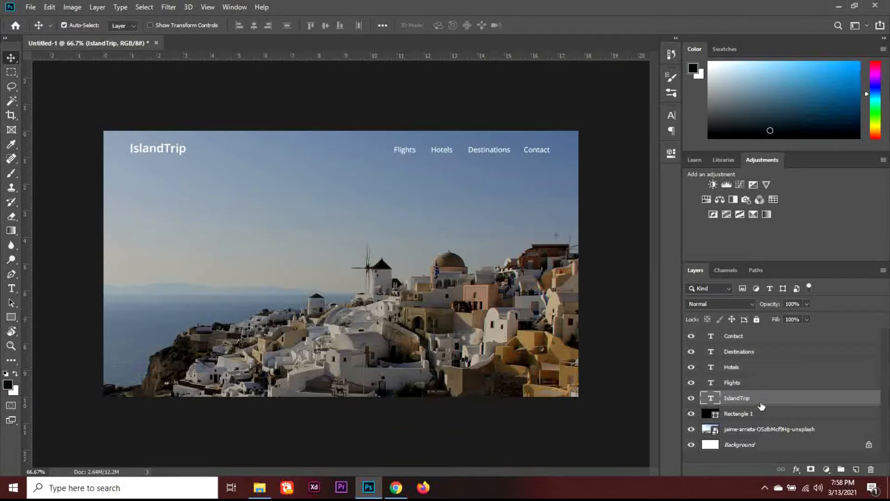
pyautogui.hotkey('shift', 'Left')
pyautogui.hotkey('shift', 'Left')
pyautogui.hotkey('shift', 'Right')
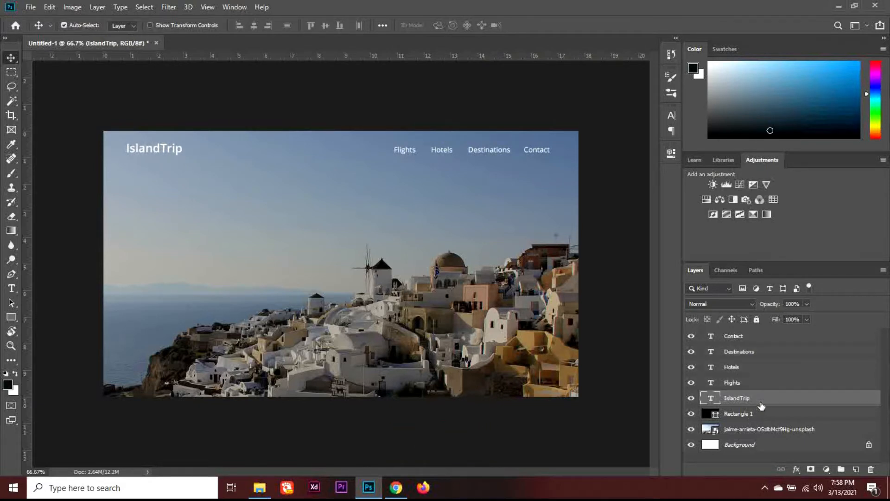
# Step: Add a new text layer reading "03" above the Contact layer, set in Playfair Display Bold
pyautogui.click(776, 338)
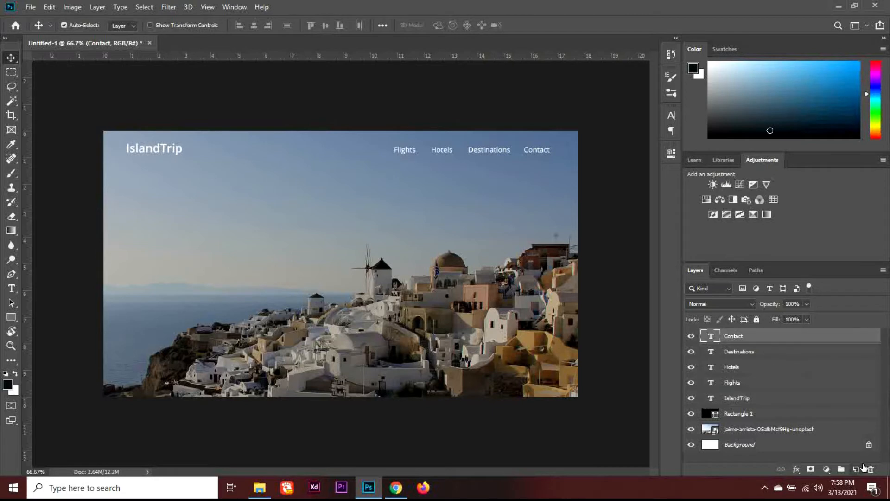
pyautogui.press('t')
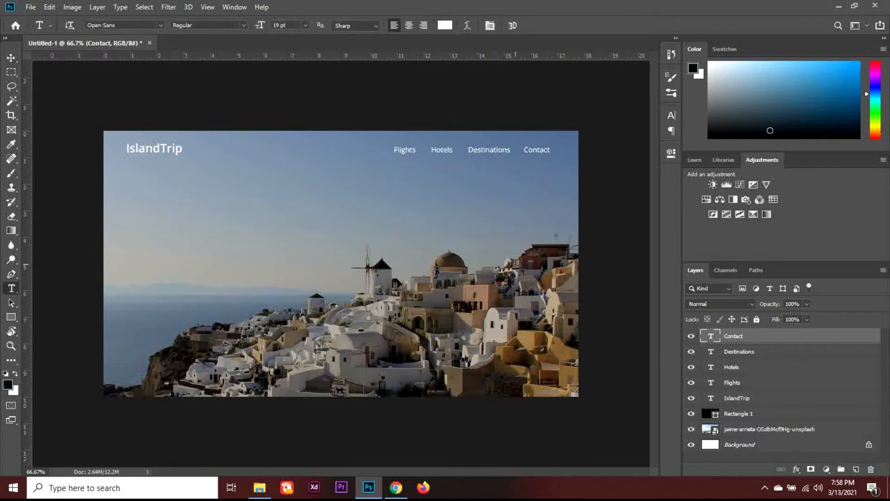
pyautogui.click(378, 245)
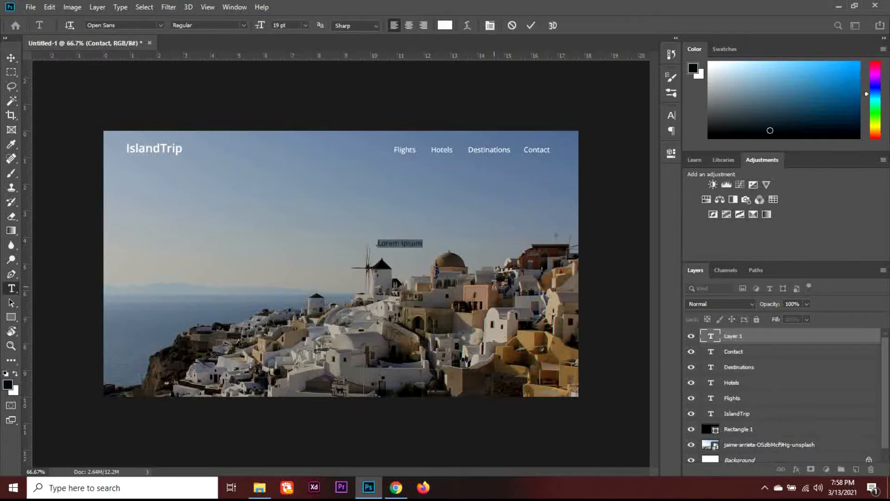
pyautogui.write('03')
pyautogui.click(116, 23)
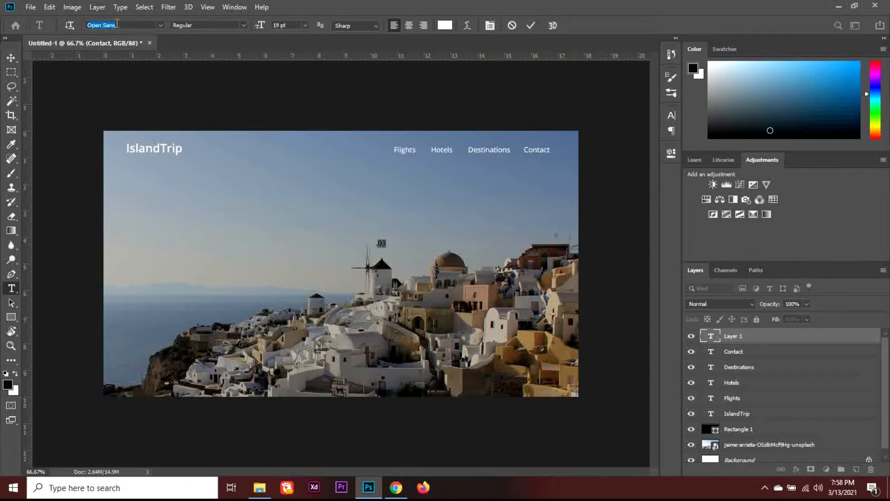
pyautogui.write('play')
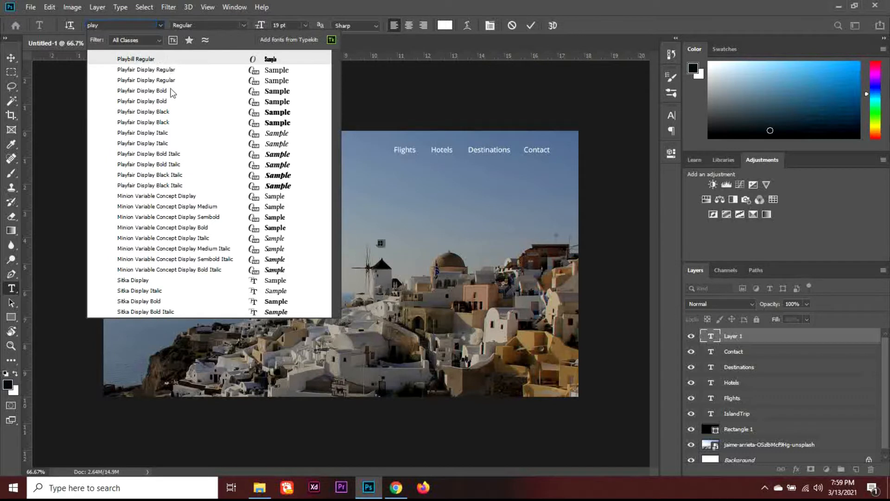
pyautogui.click(171, 94)
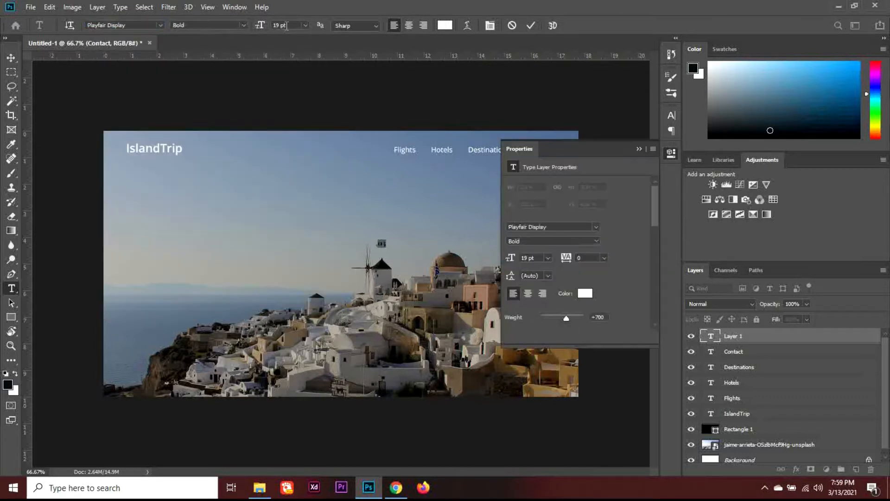
pyautogui.click(649, 149)
pyautogui.click(10, 58)
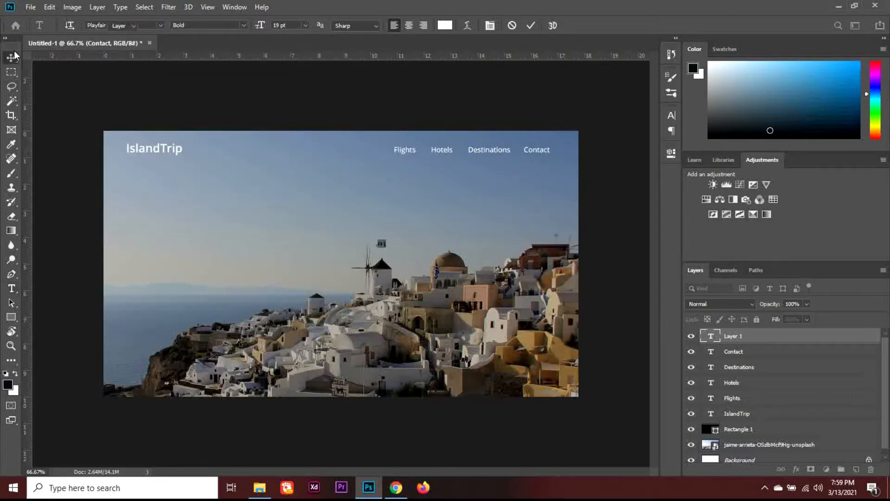
# Step: Scale up the "03" text into a large numeral and place it beneath the navigation labels
pyautogui.hotkey('ctrl', 't')
pyautogui.moveTo(384, 250); pyautogui.dragTo(512, 310)
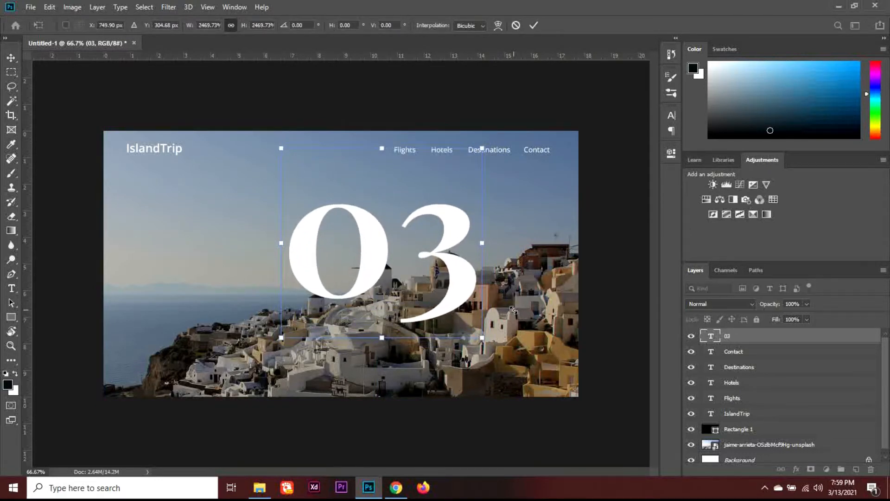
pyautogui.moveTo(484, 341); pyautogui.dragTo(459, 316)
pyautogui.moveTo(434, 278); pyautogui.dragTo(525, 239)
pyautogui.press('Return')
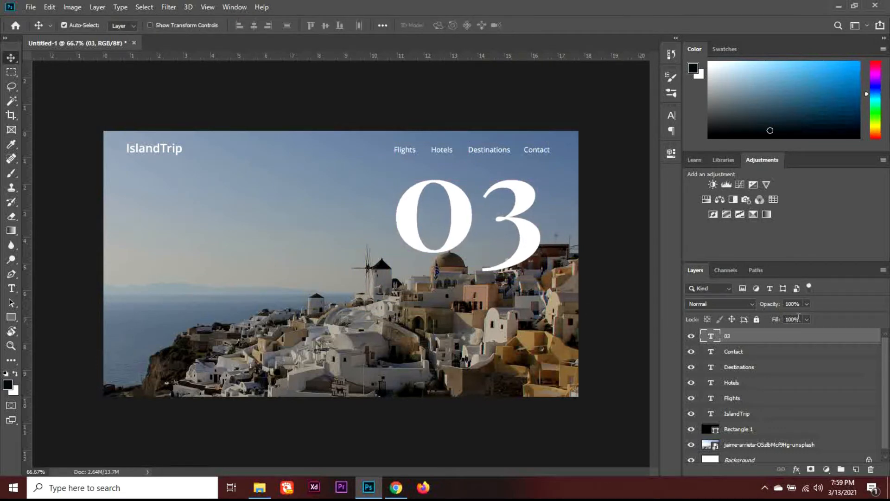
# Step: Lower the opacity of the "03" text layer to 39%
pyautogui.click(779, 303)
pyautogui.write('50')
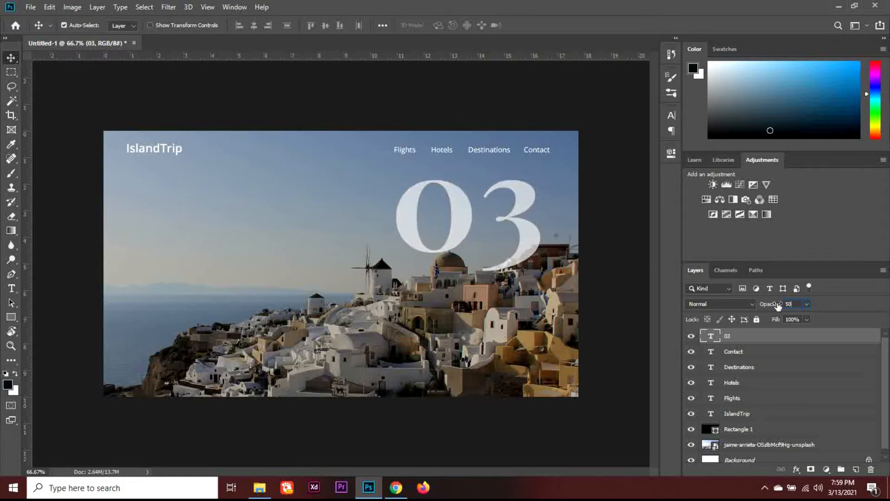
pyautogui.scroll(-1, 794, 304)
pyautogui.scroll(-2, 795, 305)
pyautogui.scroll(-1, 793, 304)
pyautogui.press('Down')
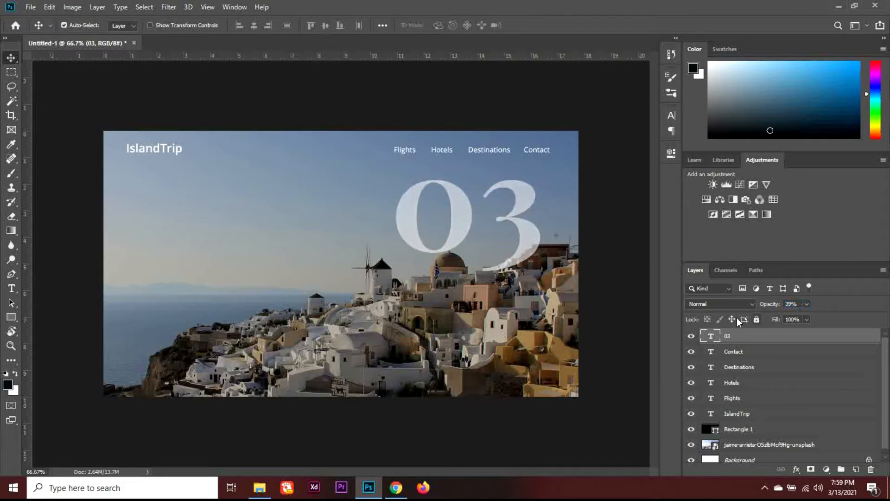
# Step: Move the background photo layer downward so more sky sits behind the large numeral
pyautogui.click(743, 446)
pyautogui.hotkey('shift', 'Down')
pyautogui.hotkey('shift', 'Down')
pyautogui.hotkey('shift', 'Down')
pyautogui.hotkey('shift', 'Down')
pyautogui.hotkey('shift', 'Down')
pyautogui.hotkey('shift', 'Down')
pyautogui.hotkey('shift', 'Down')
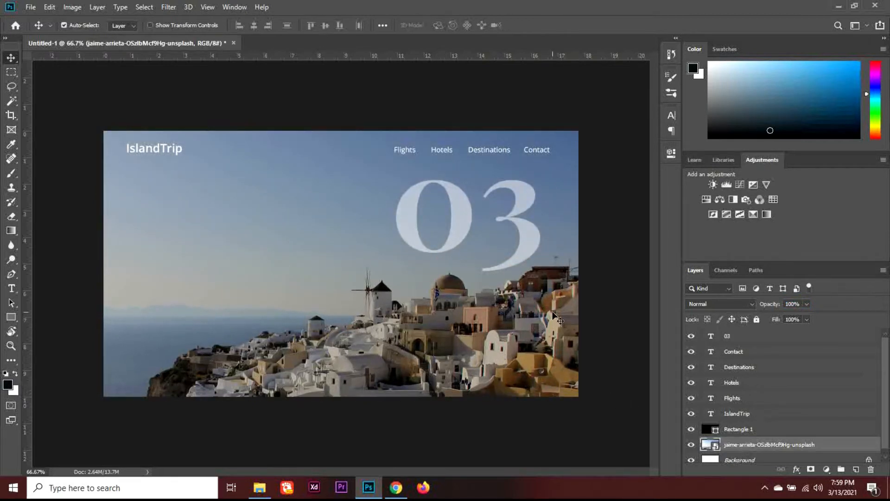
# Step: Add a "Tour Destination" text in the empty sky area on the left side of the photo
pyautogui.click(12, 288)
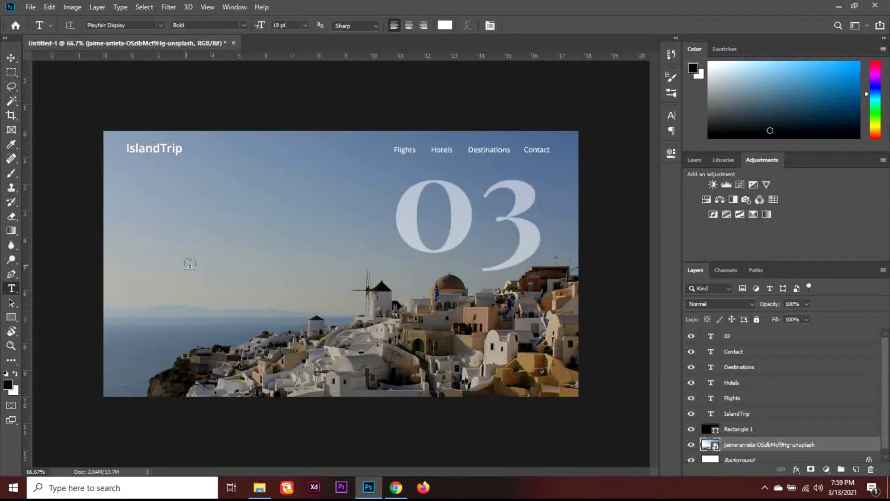
pyautogui.click(154, 255)
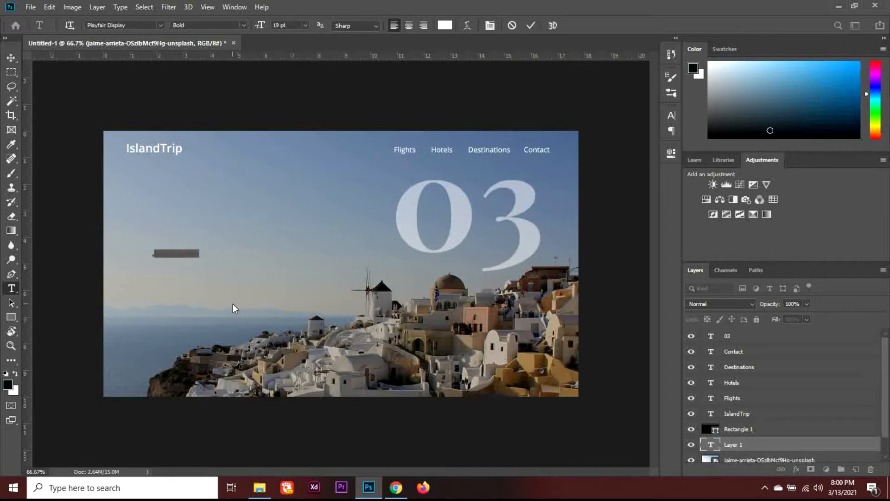
pyautogui.write('------')
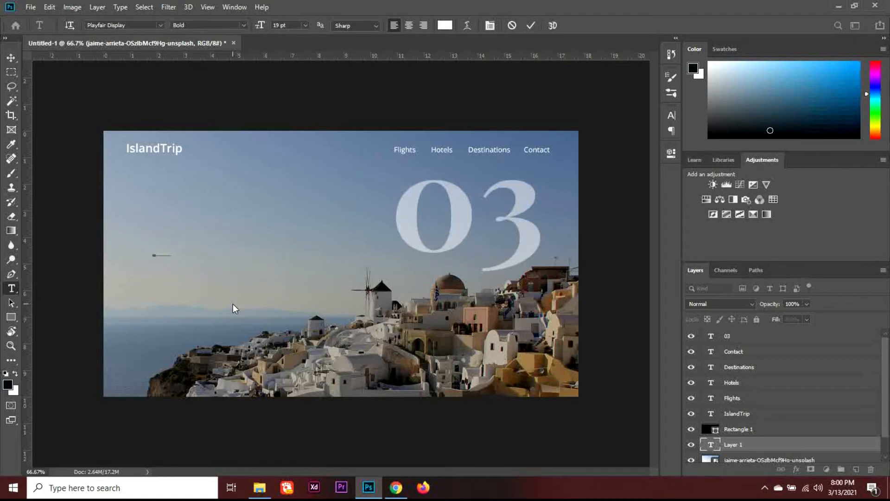
pyautogui.write('-------------')
# Step: Set the Tour Destination text to Open Sans Regular at 22 pt
pyautogui.hotkey('ctrl', 'a')
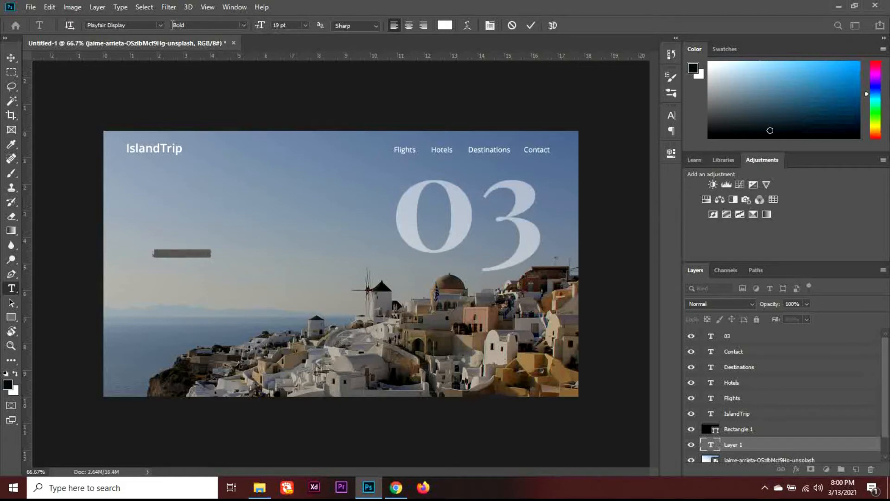
pyautogui.click(147, 25)
pyautogui.write('o')
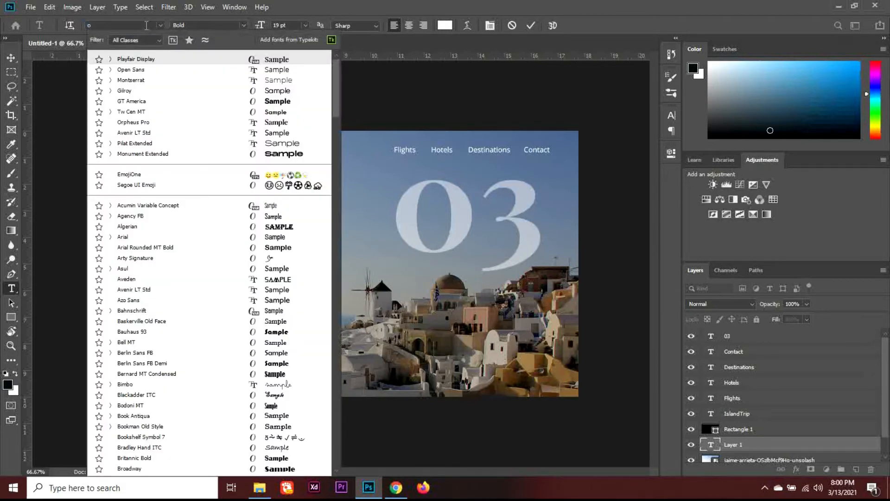
pyautogui.write('pe')
pyautogui.press('Down')
pyautogui.press('Down')
pyautogui.press('Down')
pyautogui.press('Down')
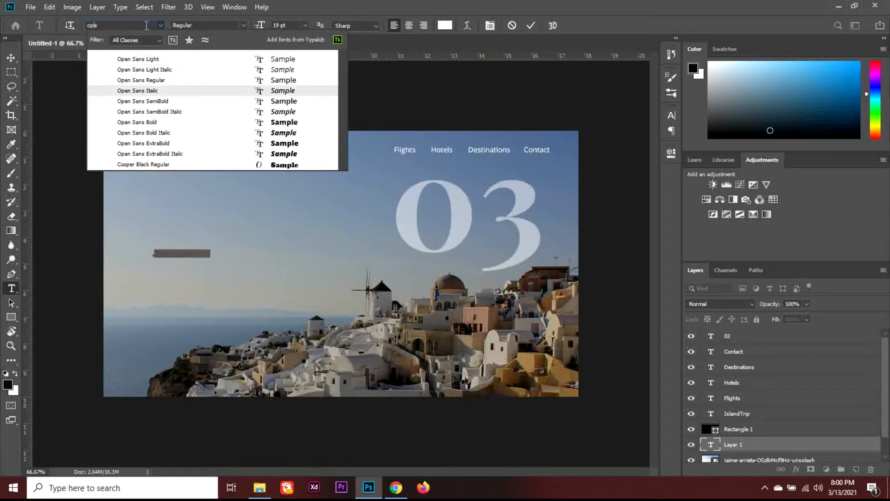
pyautogui.press('Up')
pyautogui.press('Return')
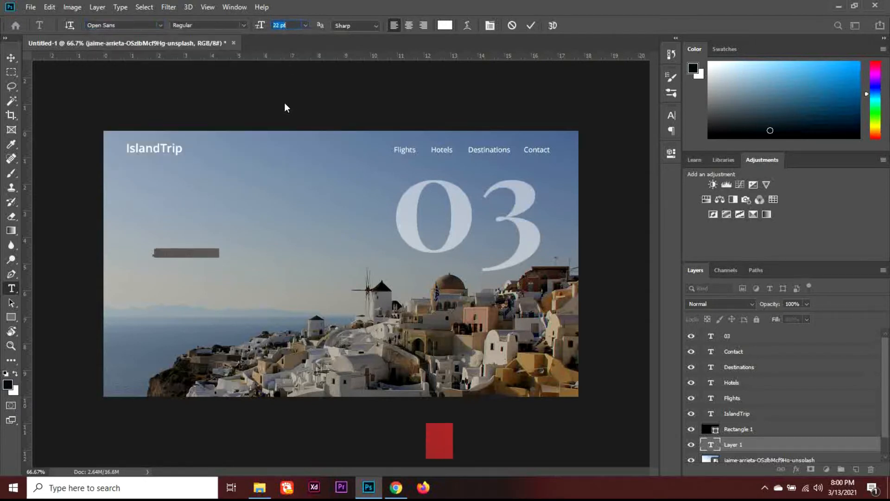
pyautogui.hotkey('ctrl', 'Return')
pyautogui.press('v')
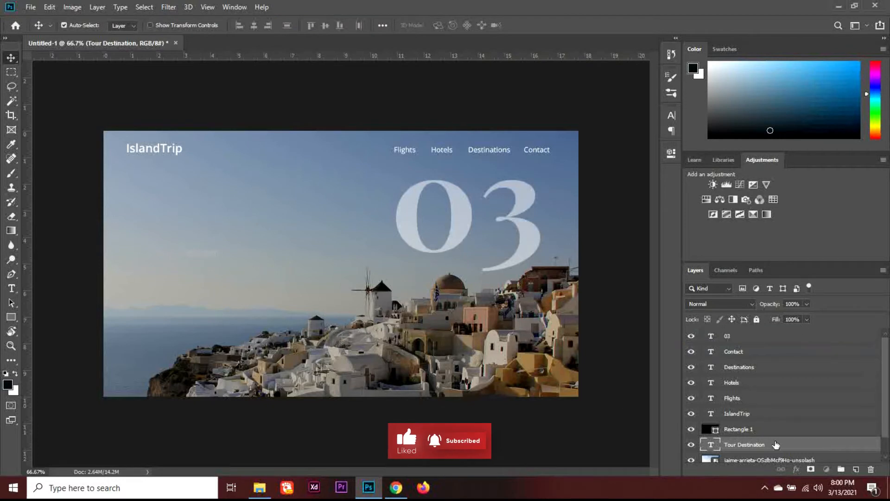
# Step: Move the Tour Destination layer to the top of the layer stack and set its text size to 16 pt
pyautogui.moveTo(773, 444); pyautogui.dragTo(780, 330)
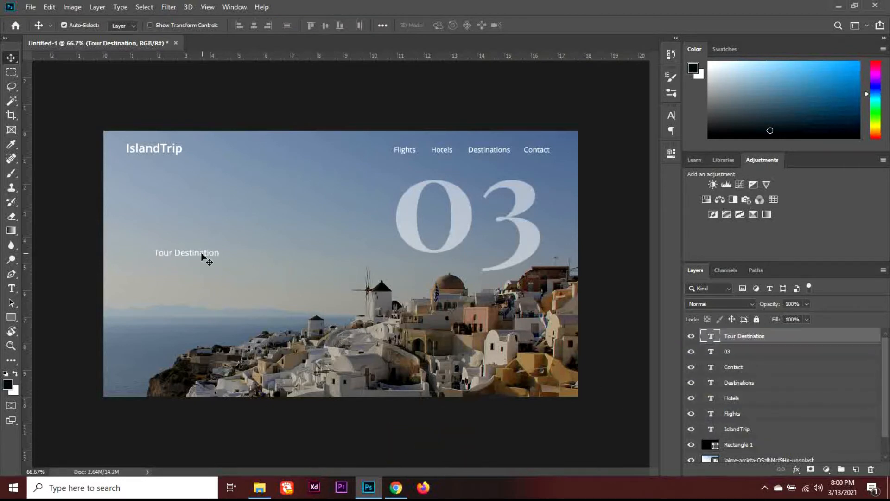
pyautogui.moveTo(201, 254); pyautogui.dragTo(194, 257)
pyautogui.doubleClick(194, 256)
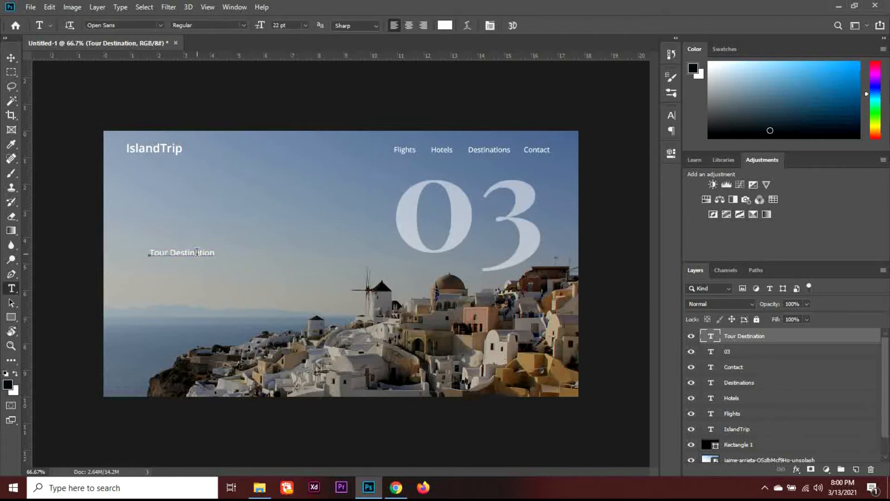
pyautogui.hotkey('ctrl', 'a')
pyautogui.click(283, 25)
pyautogui.write('19')
pyautogui.press('Return')
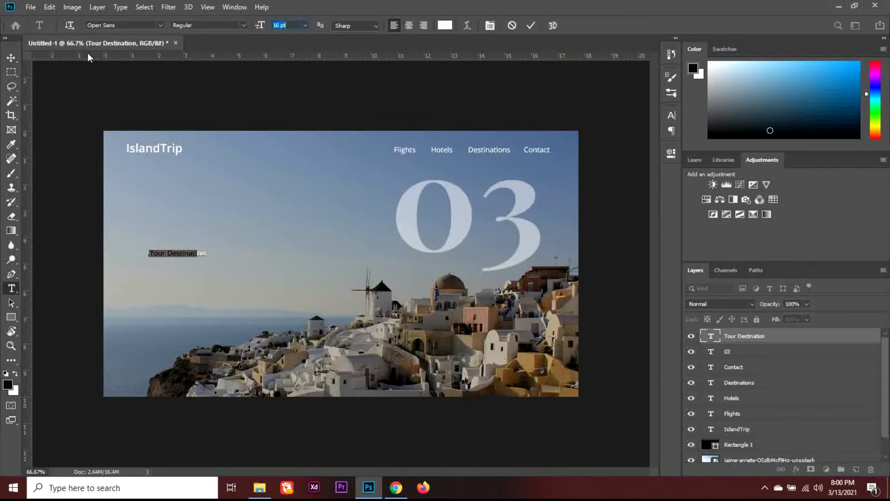
pyautogui.click(11, 57)
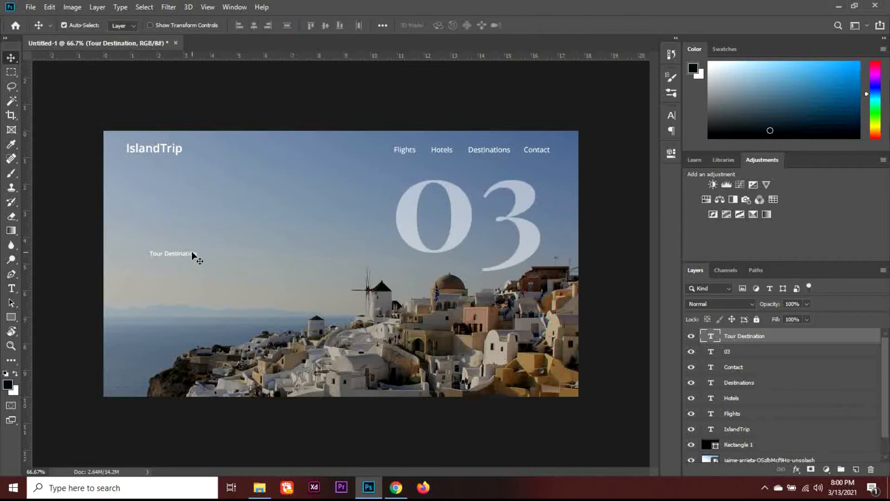
# Step: Add a new text layer reading "Santorini" just below the Tour Destination text
pyautogui.press('t')
pyautogui.click(155, 281)
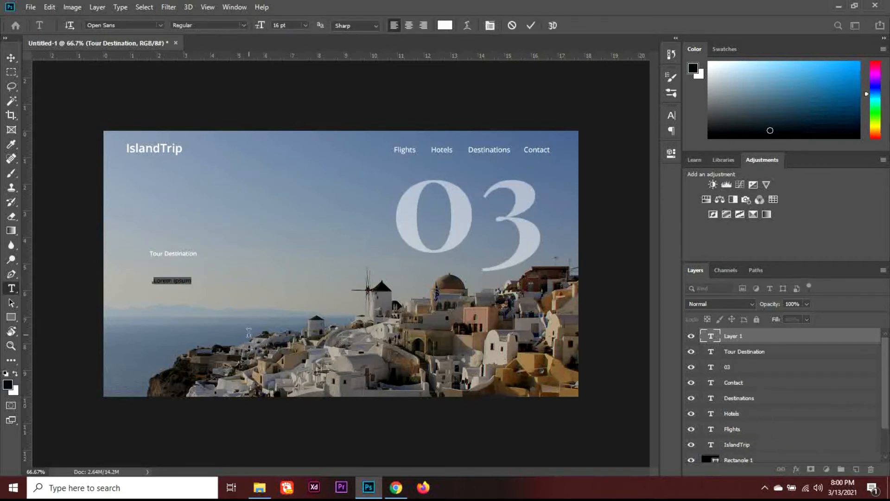
pyautogui.write('Santor')
pyautogui.scroll(2, 156, 288)
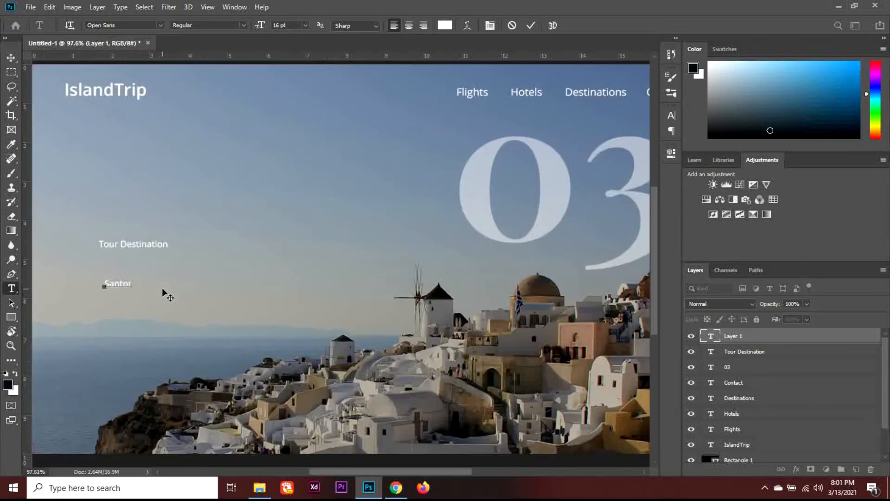
pyautogui.write('n')
pyautogui.write('ini')
# Step: Set the Santorini text in Playfair Display Bold
pyautogui.hotkey('ctrl', 'a')
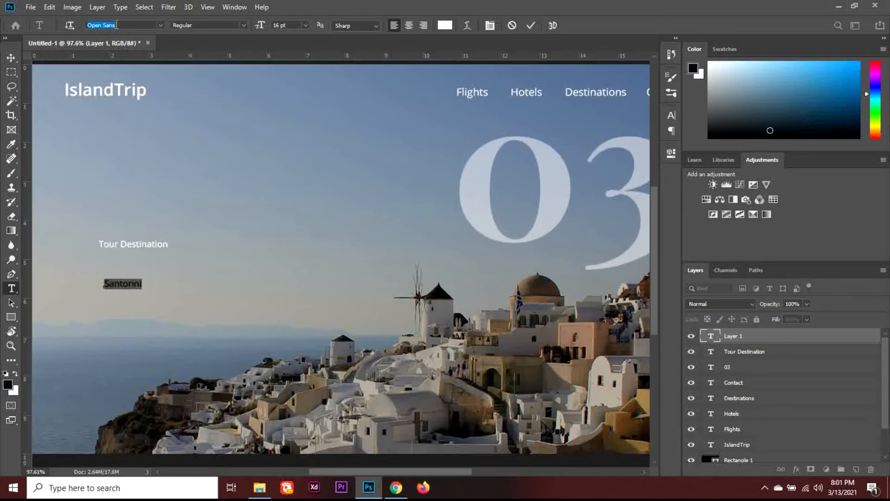
pyautogui.write('pla')
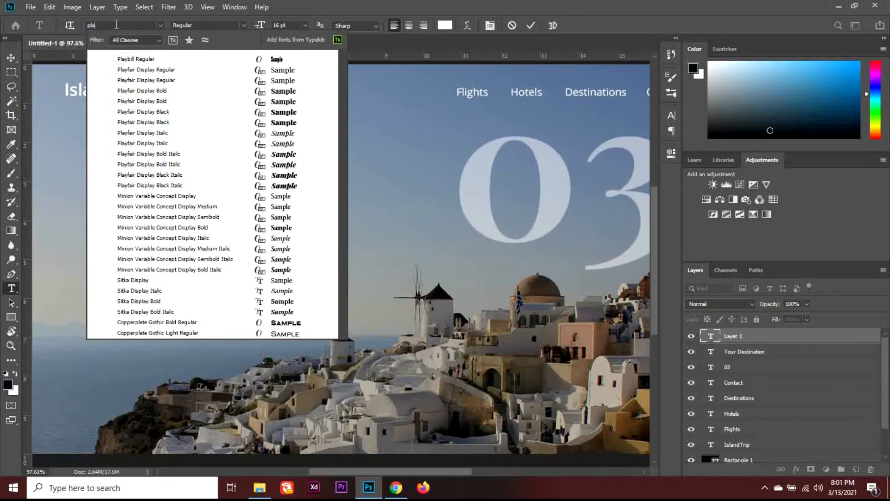
pyautogui.press('Down')
pyautogui.press('Down')
pyautogui.press('Return')
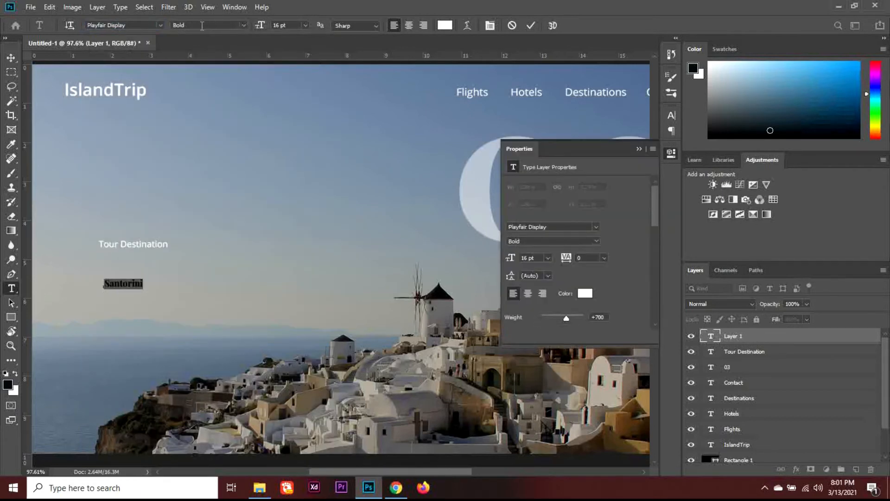
# Step: Set the Santorini text size to 47 pt
pyautogui.click(111, 25)
pyautogui.click(274, 27)
pyautogui.press('Up')
pyautogui.press('Up')
pyautogui.press('Up')
pyautogui.press('Up')
pyautogui.press('Up')
pyautogui.press('Up')
pyautogui.press('Up')
pyautogui.press('Up')
pyautogui.press('Up')
pyautogui.press('Up')
pyautogui.press('Up')
pyautogui.press('Up')
pyautogui.press('Up')
pyautogui.press('Up')
pyautogui.press('Up')
pyautogui.press('Up')
pyautogui.press('Up')
pyautogui.press('Up')
pyautogui.press('Up')
pyautogui.press('Up')
pyautogui.press('Up')
pyautogui.press('Up')
pyautogui.press('Up')
pyautogui.press('Up')
pyautogui.press('Up')
pyautogui.press('Up')
pyautogui.press('Up')
pyautogui.press('Up')
pyautogui.press('Up')
pyautogui.press('Up')
pyautogui.press('Up')
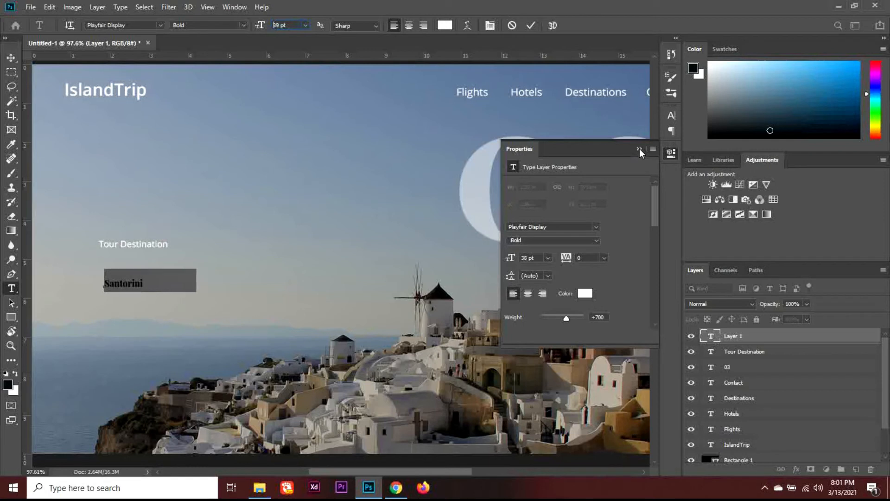
# Step: Set the letter tracking of the Santorini text to 100
pyautogui.click(639, 148)
pyautogui.click(671, 117)
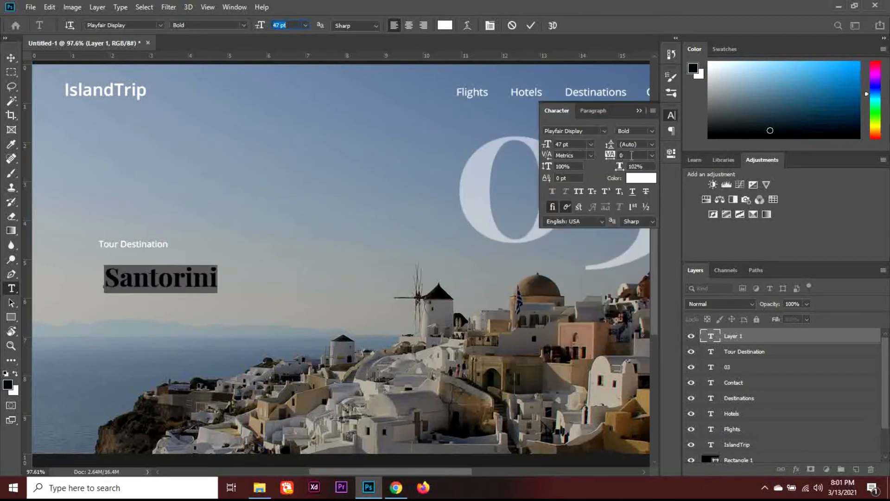
pyautogui.moveTo(632, 155); pyautogui.dragTo(613, 158)
pyautogui.press('Up')
pyautogui.press('Up')
pyautogui.press('Up')
pyautogui.press('Up')
pyautogui.press('Up')
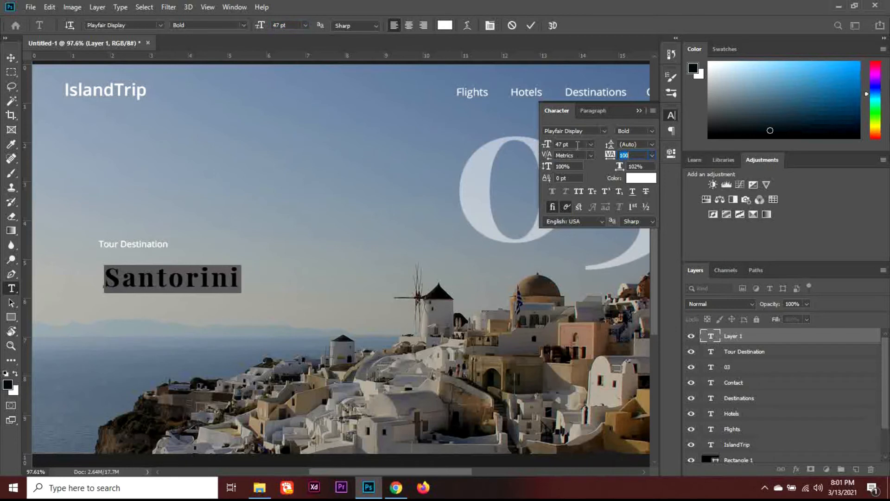
# Step: Enlarge the Santorini heading to a text size of 70 pt
pyautogui.click(578, 146)
pyautogui.press('Up')
pyautogui.press('Up')
pyautogui.press('Up')
pyautogui.press('Up')
pyautogui.press('Up')
pyautogui.press('Up')
pyautogui.press('Up')
pyautogui.press('Up')
pyautogui.press('Up')
pyautogui.press('Up')
pyautogui.press('Up')
pyautogui.press('Up')
pyautogui.press('Up')
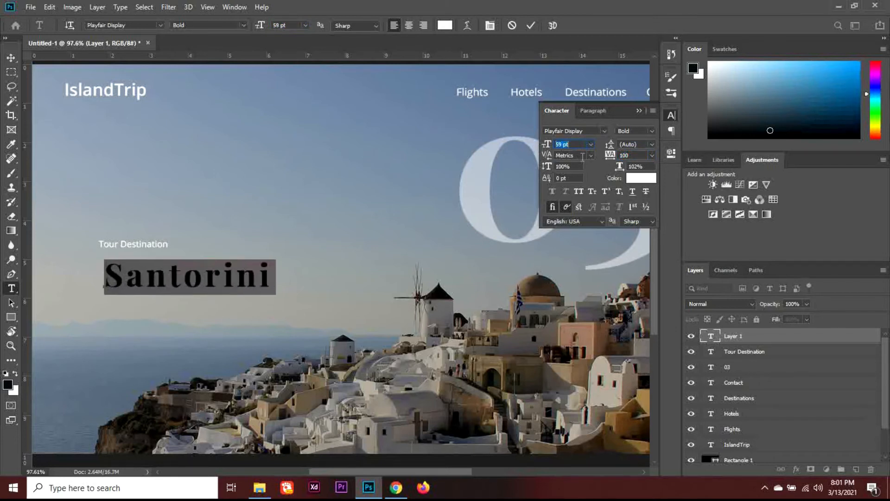
pyautogui.press('Up')
pyautogui.press('Up')
pyautogui.press('Up')
pyautogui.press('Up')
pyautogui.press('Up')
pyautogui.press('Up')
pyautogui.press('Up')
pyautogui.press('Up')
pyautogui.press('Up')
pyautogui.press('Up')
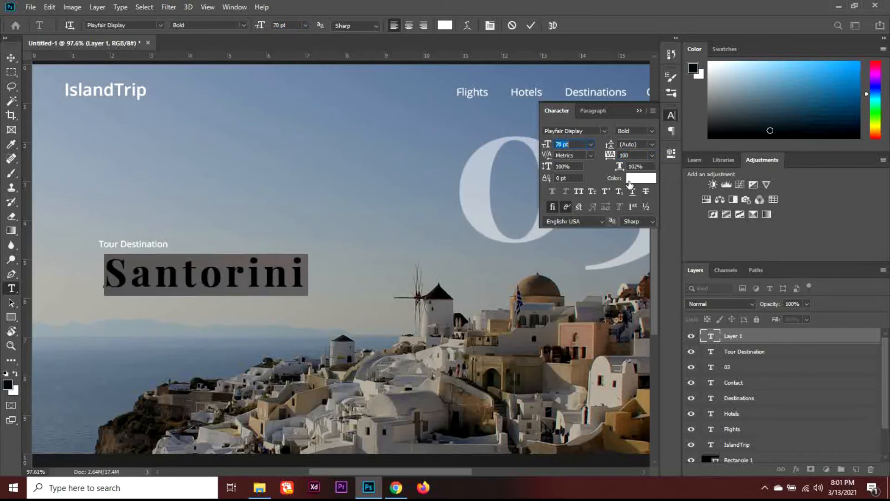
# Step: Set the Santorini heading's tracking to 40 and align its left edge with the Tour Destination text above it
pyautogui.click(631, 157)
pyautogui.press('Down')
pyautogui.press('Down')
pyautogui.press('Down')
pyautogui.press('Down')
pyautogui.press('Down')
pyautogui.press('Down')
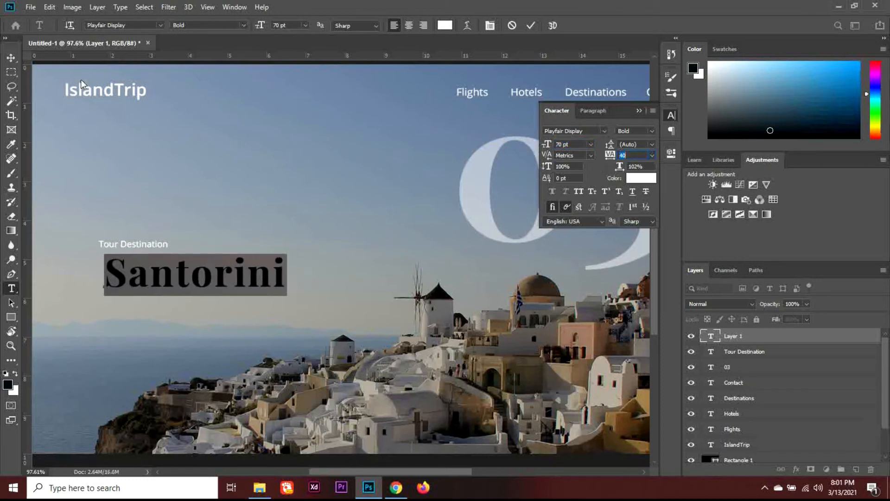
pyautogui.click(11, 57)
pyautogui.moveTo(182, 278); pyautogui.dragTo(177, 277)
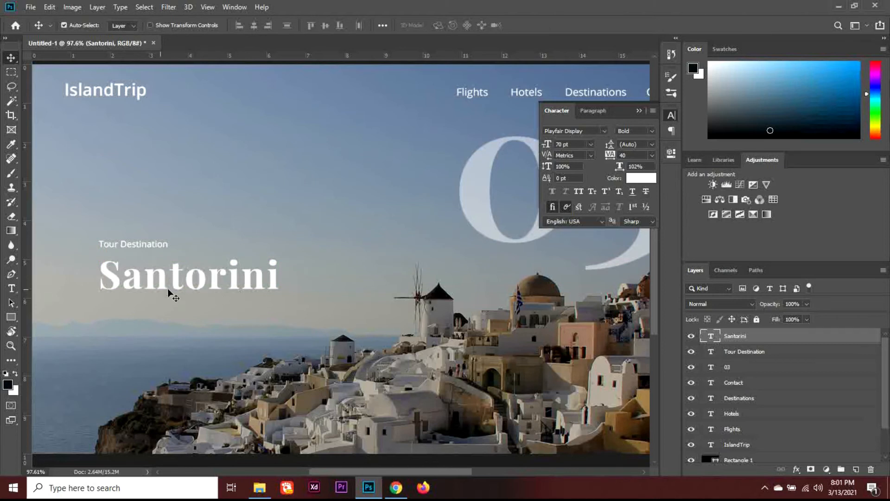
# Step: Draw a horizontal 1 px line about 78 px long beneath the start of the Santorini heading and fill it white
pyautogui.click(11, 317)
pyautogui.rightClick(11, 322)
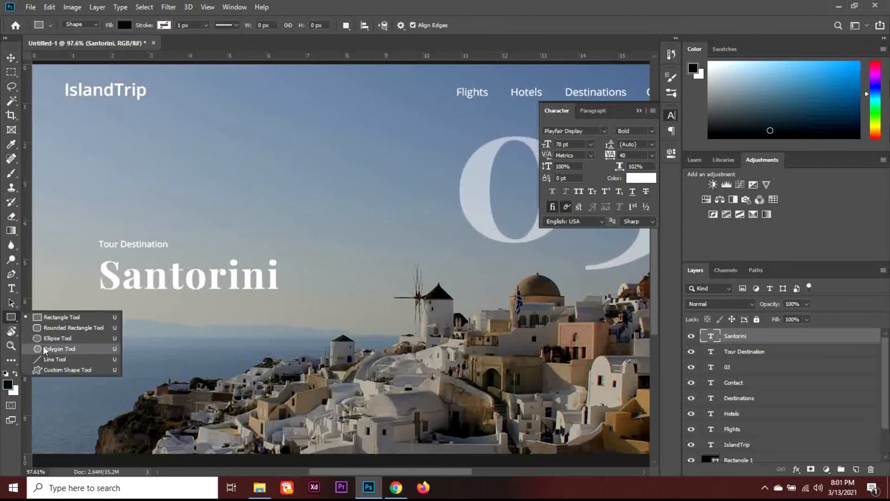
pyautogui.click(98, 354)
pyautogui.moveTo(101, 311); pyautogui.dragTo(143, 311)
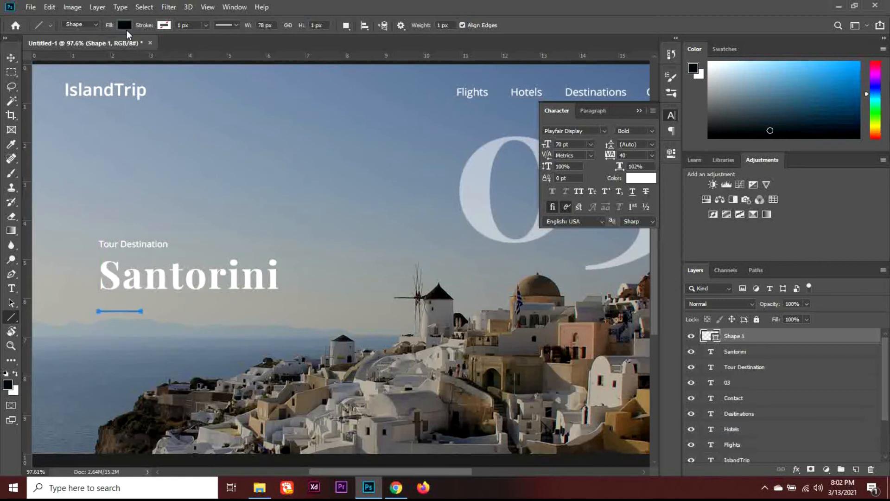
pyautogui.click(125, 27)
pyautogui.click(99, 84)
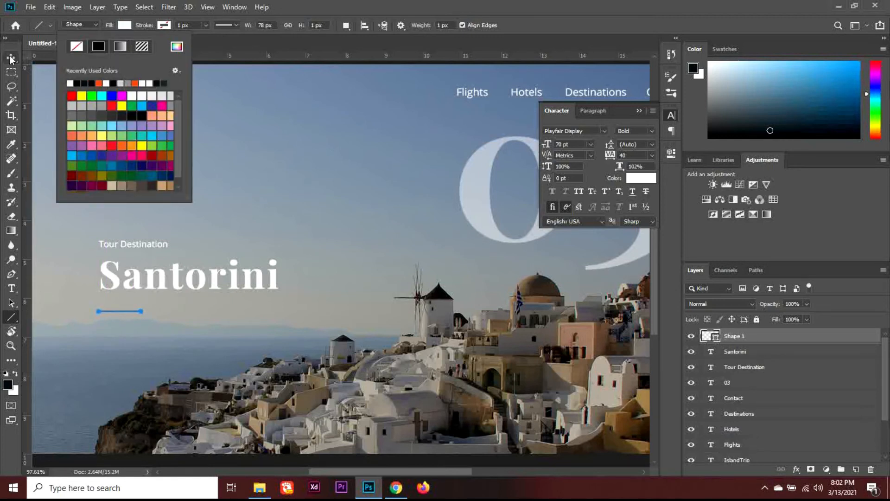
pyautogui.press('v')
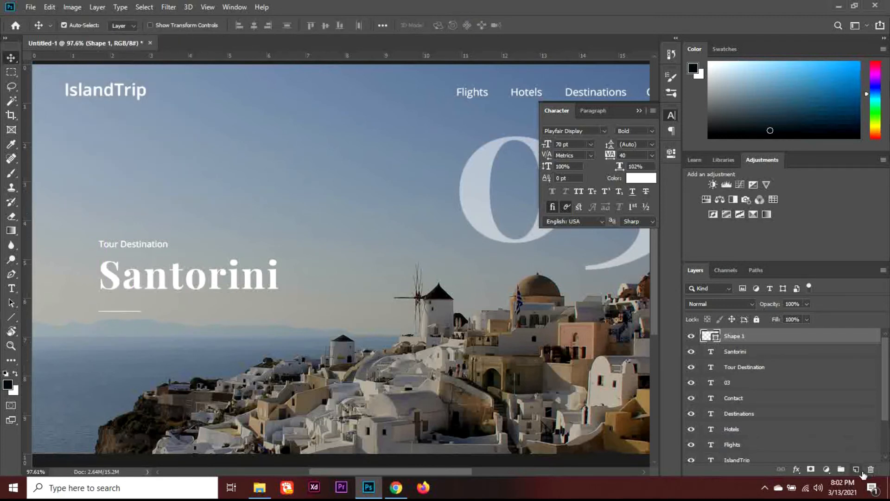
# Step: Add a new text layer reading "Start your journy" just to the right of the white line
pyautogui.hotkey('ctrl', 'shift', 'alt', 'n')
pyautogui.click(639, 111)
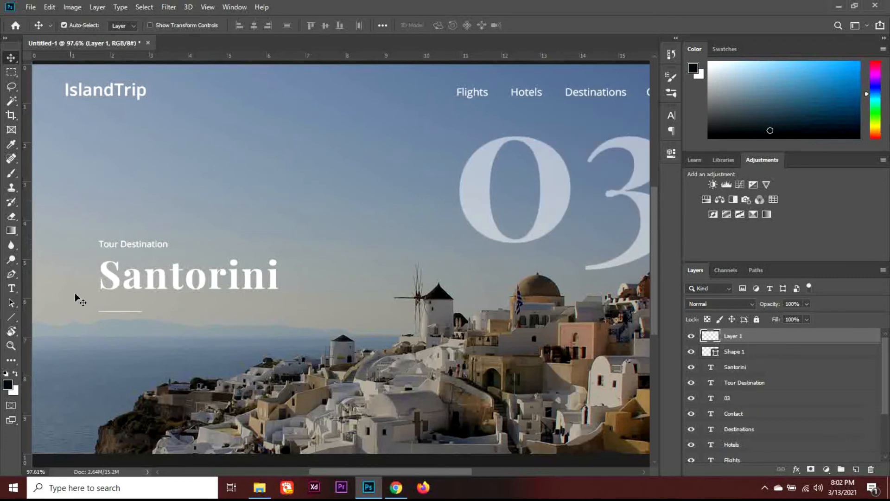
pyautogui.press('t')
pyautogui.click(159, 314)
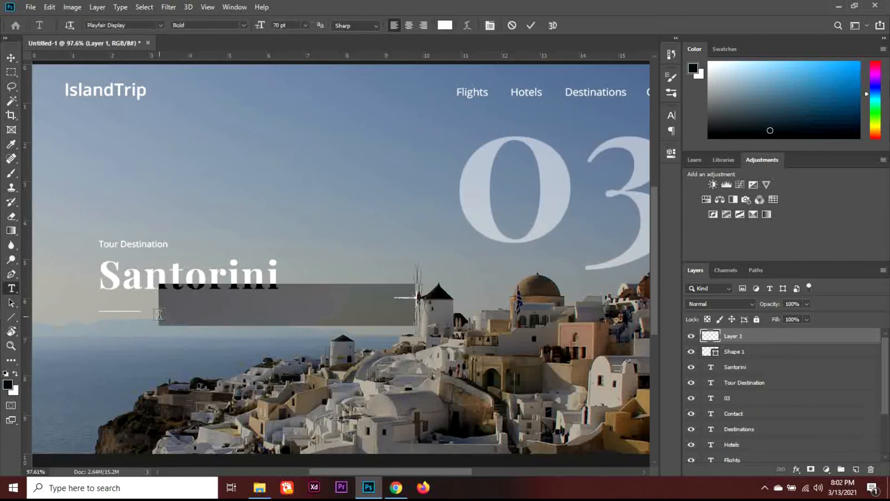
pyautogui.write('Start yo')
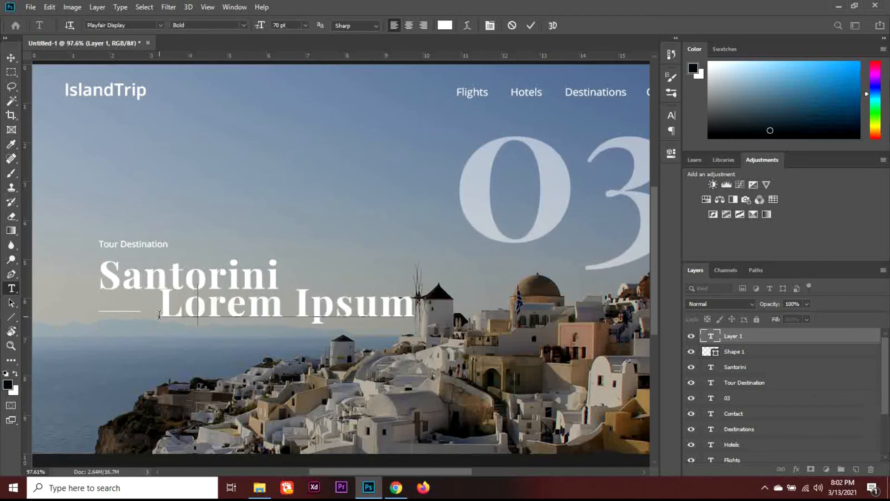
pyautogui.write('ur ')
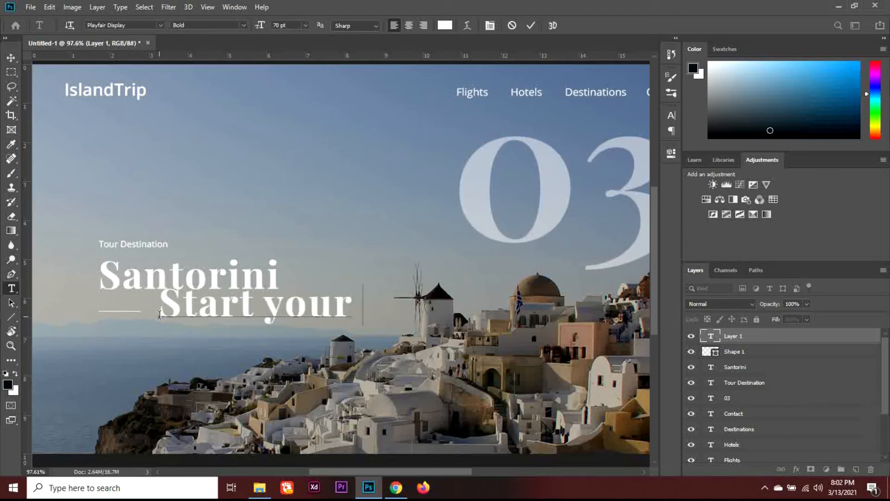
pyautogui.write('journt')
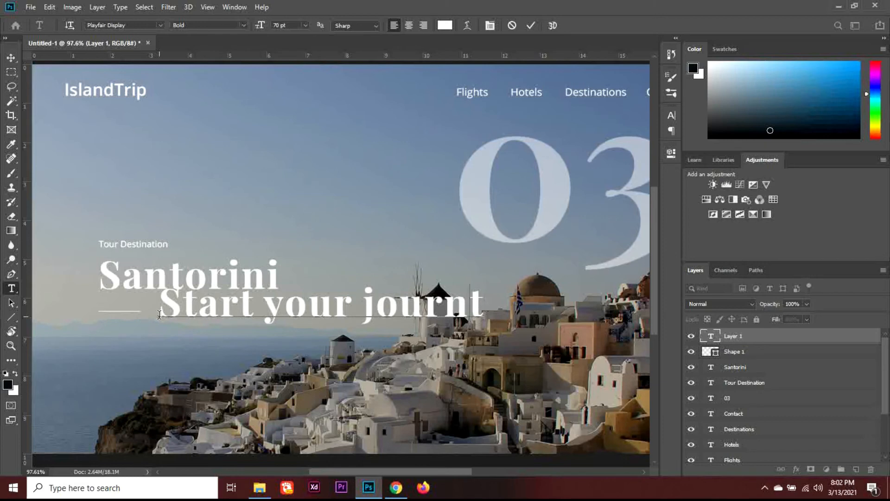
pyautogui.press('BackSpace')
pyautogui.write('y')
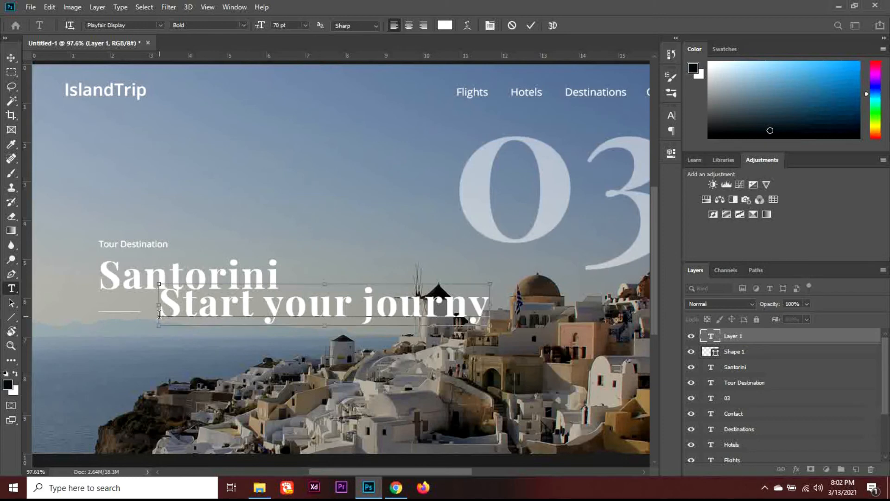
# Step: Set the whole "Start your journy" text in Open Sans Regular
pyautogui.hotkey('ctrl', 'a')
pyautogui.click(125, 25)
pyautogui.write('open')
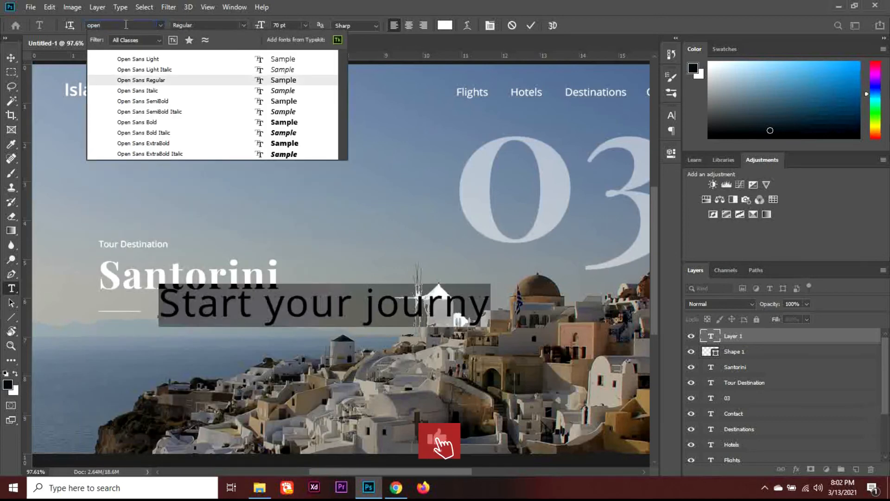
pyautogui.press('Return')
# Step: Reduce the "Start your journy" text size to 13 pt
pyautogui.moveTo(260, 25); pyautogui.dragTo(259, 25)
pyautogui.press('Down')
pyautogui.press('Down')
pyautogui.press('Down')
pyautogui.press('Down')
pyautogui.press('Down')
pyautogui.press('Down')
pyautogui.press('Down')
pyautogui.press('Down')
pyautogui.press('Down')
pyautogui.press('Down')
pyautogui.press('Down')
pyautogui.press('Down')
pyautogui.press('Down')
pyautogui.press('Down')
pyautogui.press('Down')
pyautogui.press('Down')
pyautogui.press('Down')
pyautogui.press('Down')
pyautogui.press('Down')
pyautogui.press('Down')
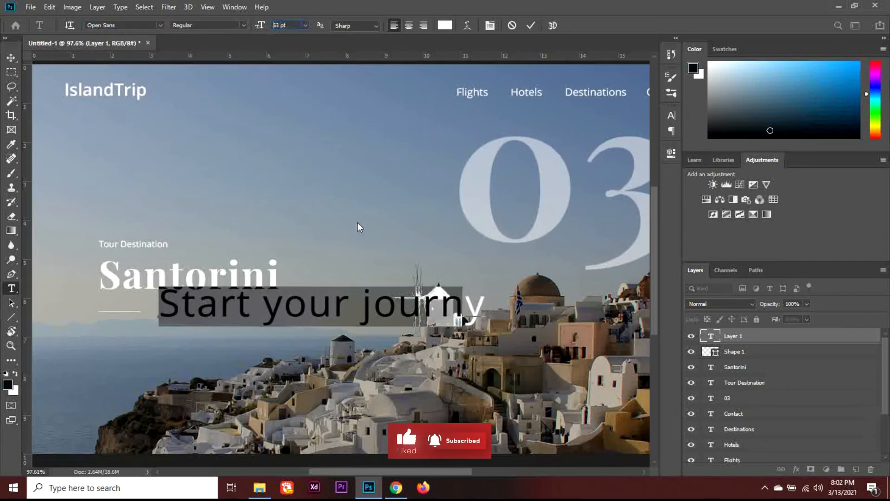
pyautogui.press('Down')
pyautogui.press('Down')
pyautogui.press('Down')
pyautogui.press('Down')
pyautogui.press('Down')
pyautogui.press('Down')
pyautogui.press('Down')
pyautogui.press('Down')
pyautogui.press('Down')
pyautogui.press('Down')
pyautogui.press('Down')
pyautogui.press('Down')
pyautogui.press('Down')
pyautogui.press('Down')
pyautogui.press('Down')
pyautogui.press('Down')
pyautogui.press('Down')
pyautogui.press('Down')
pyautogui.press('Down')
pyautogui.press('Down')
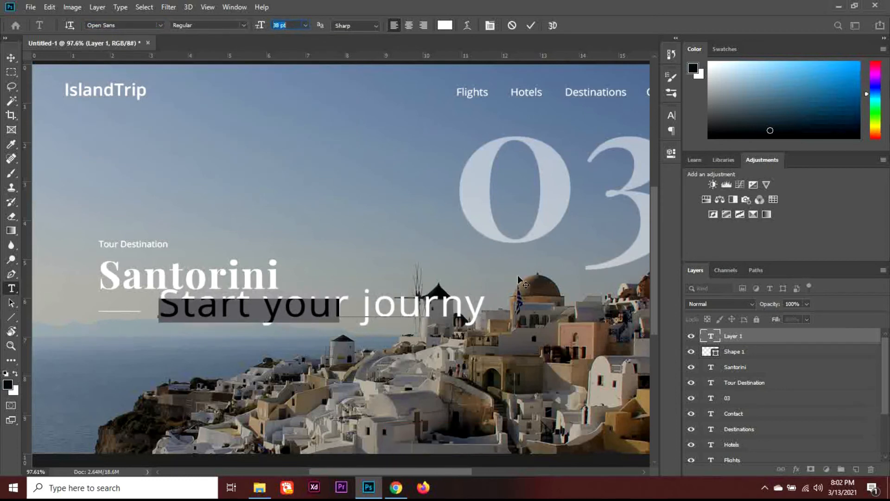
pyautogui.press('Down')
pyautogui.press('Down')
pyautogui.press('Down')
pyautogui.press('Down')
pyautogui.press('Down')
pyautogui.press('Down')
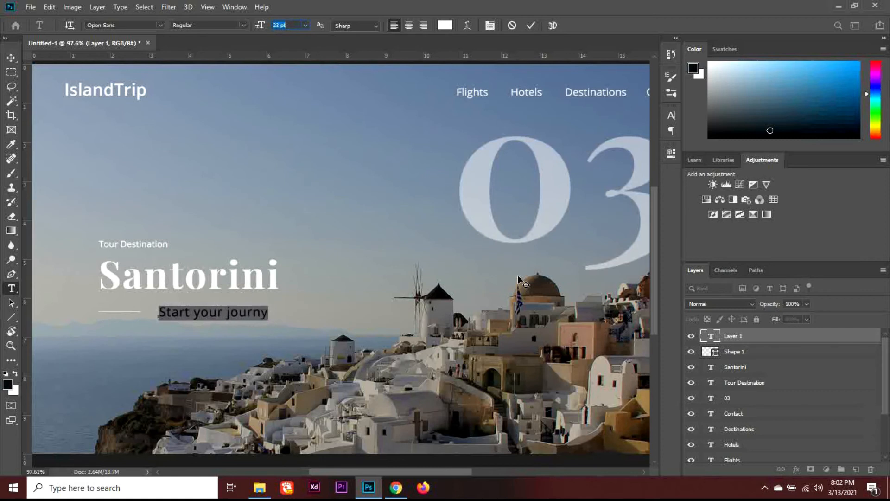
pyautogui.press('Down')
pyautogui.press('Down')
pyautogui.press('Down')
pyautogui.press('Down')
pyautogui.press('Down')
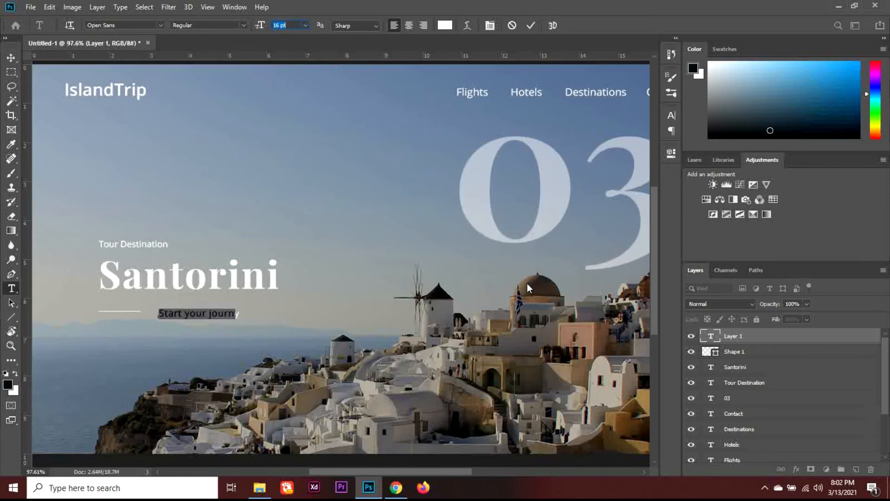
# Step: Set the "Start your journy" text's tracking to 0 and place it level with the white line, close to its right end
pyautogui.click(671, 115)
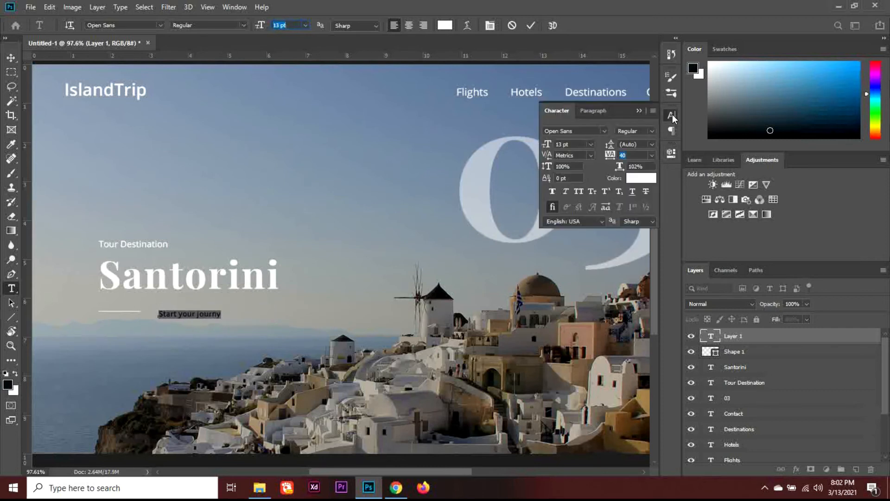
pyautogui.click(652, 155)
pyautogui.click(620, 217)
pyautogui.click(621, 221)
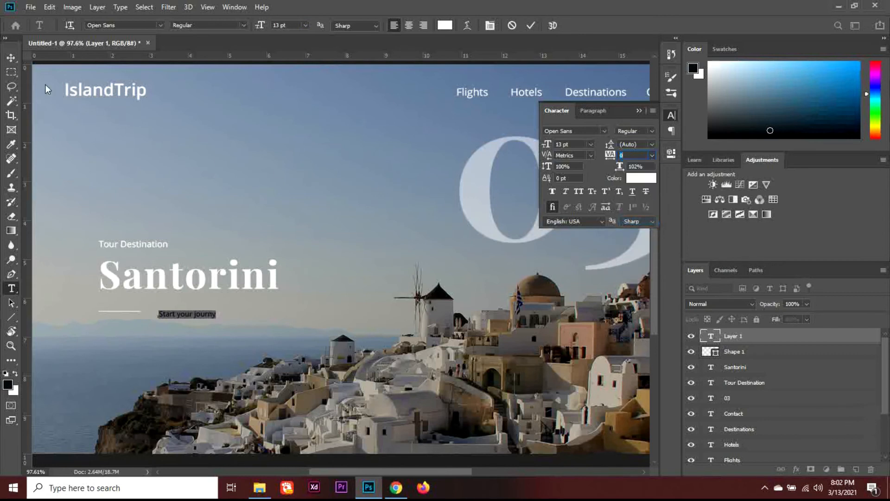
pyautogui.click(11, 57)
pyautogui.moveTo(194, 315); pyautogui.dragTo(182, 314)
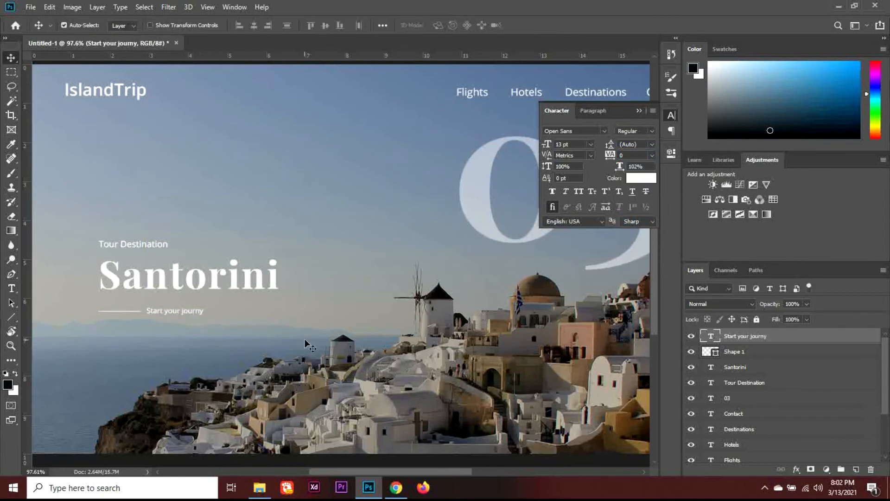
pyautogui.click(641, 112)
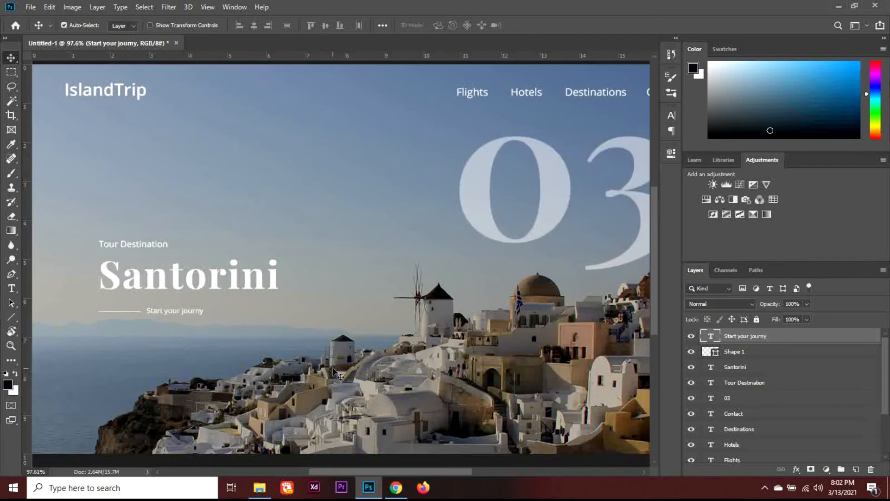
# Step: Duplicate the large 03 numeral and shrink the copy into a small number at the photo's lower-left corner, aligned with the IslandTrip logo's left edge
pyautogui.click(542, 216)
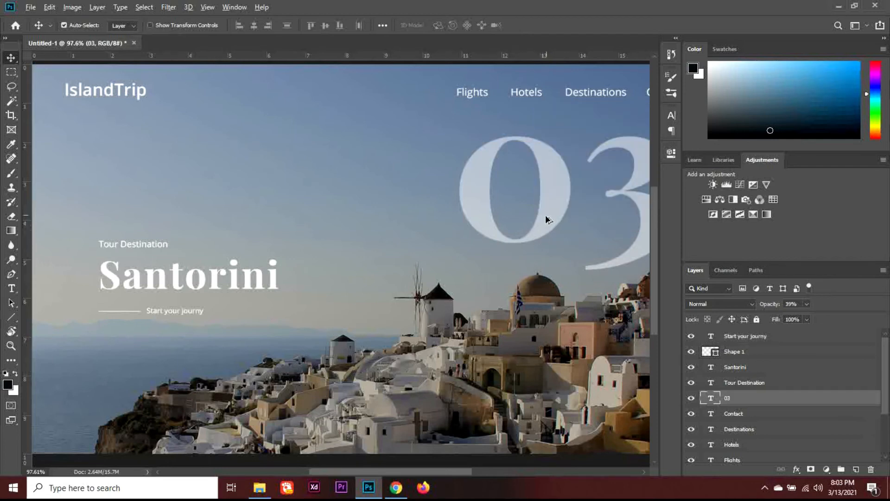
pyautogui.moveTo(544, 215); pyautogui.dragTo(313, 406)
pyautogui.hotkey('ctrl', 't')
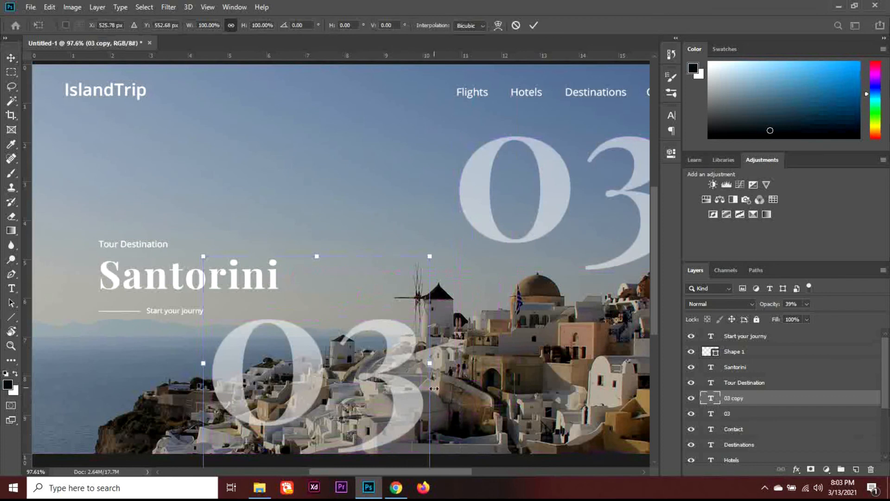
pyautogui.moveTo(429, 366); pyautogui.dragTo(92, 445)
pyautogui.press('Return')
pyautogui.hotkey('ctrl', 't')
pyautogui.press('Return')
# Step: Nudge the small 03 vertically so it sits slightly above the photo's bottom edge
pyautogui.hotkey('shift', 'Down')
pyautogui.hotkey('shift', 'Down')
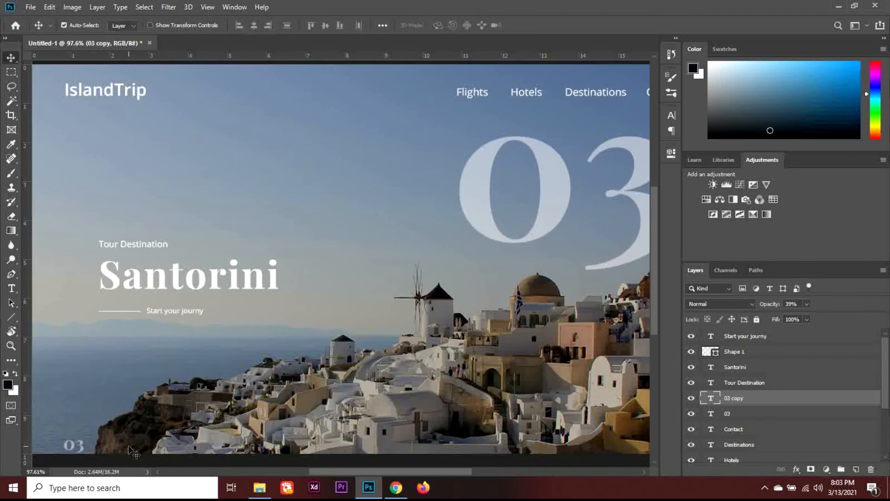
pyautogui.hotkey('shift', 'Up')
pyautogui.press('Up')
pyautogui.press('Up')
pyautogui.press('Up')
pyautogui.press('Up')
# Step: Raise the small 03 layer's opacity to 100% and check the whole page composition
pyautogui.click(807, 304)
pyautogui.scroll(-5, 439, 323)
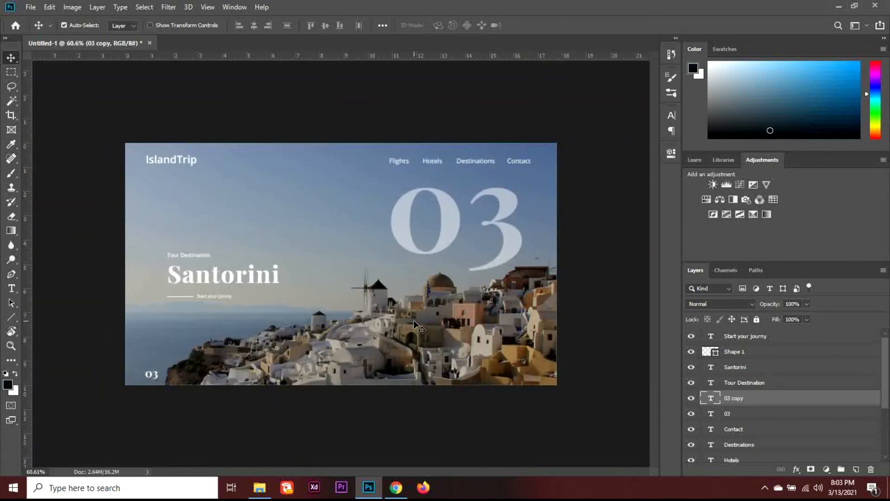
pyautogui.scroll(-2, 441, 319)
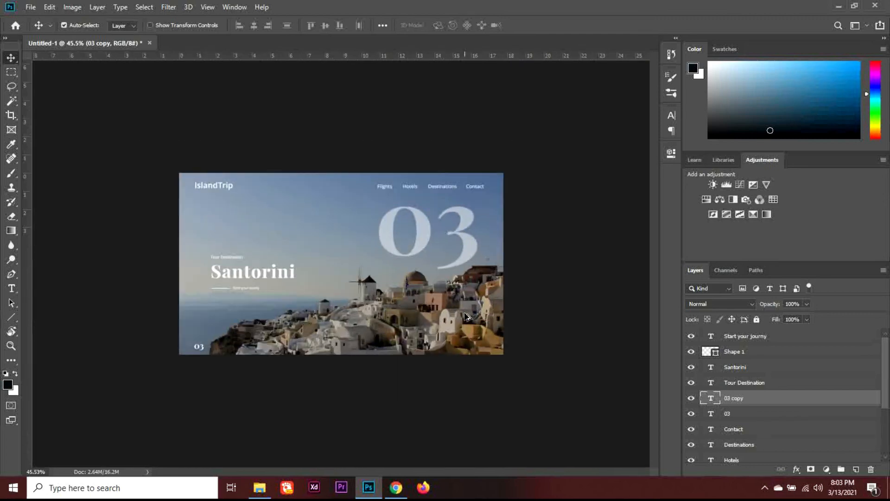
pyautogui.scroll(2, 465, 316)
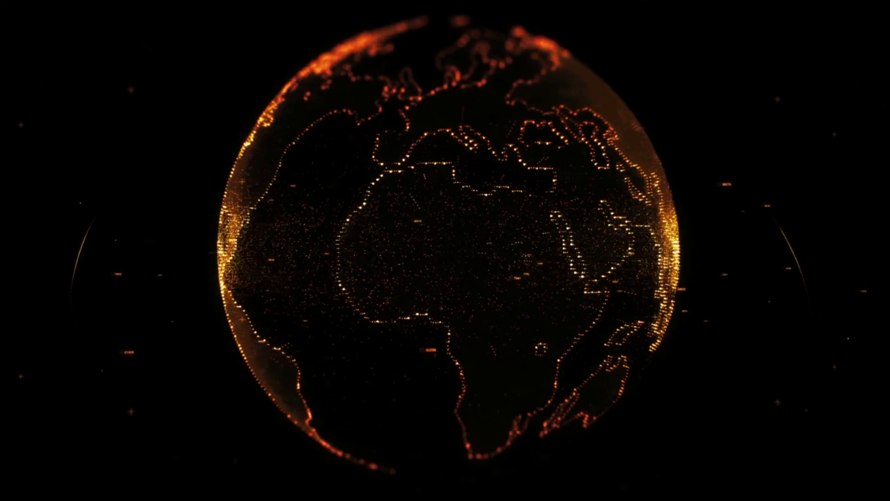